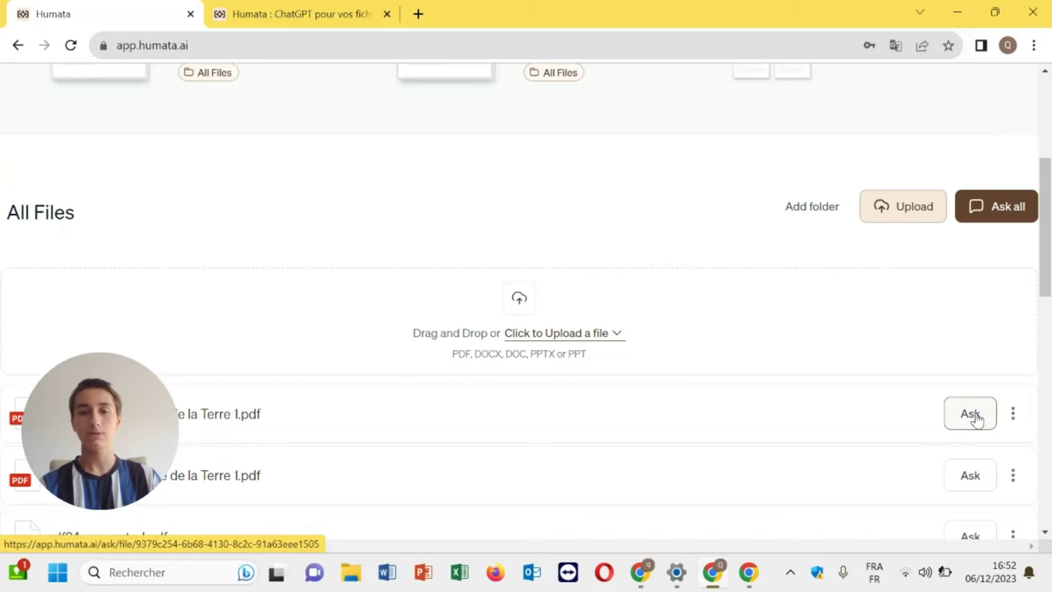
Step: Open the question chat for the first Terre PDF in the file list and translate the page into French
left_click(966, 419)
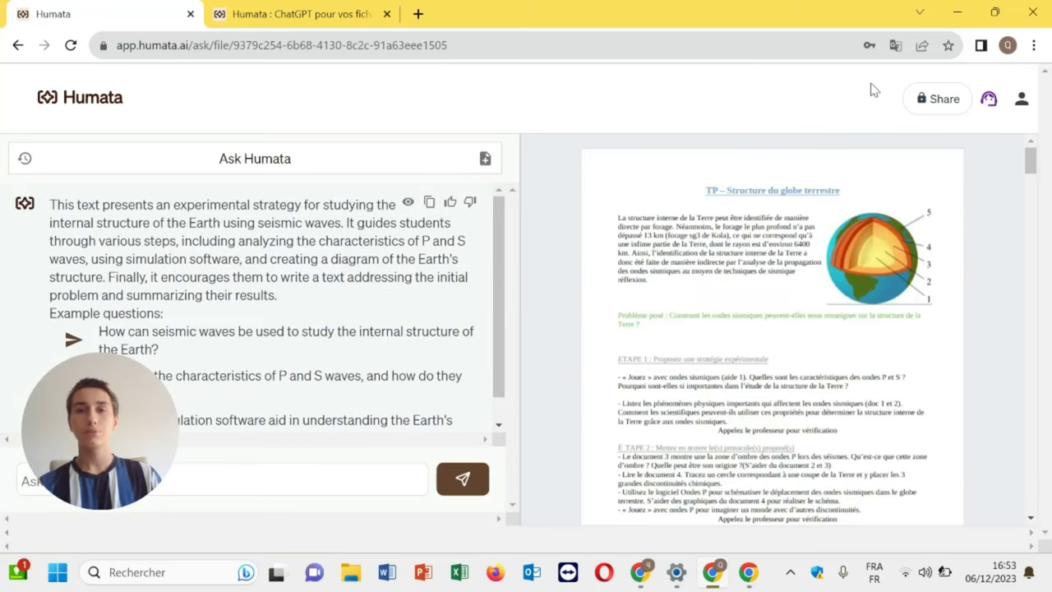
left_click(895, 45)
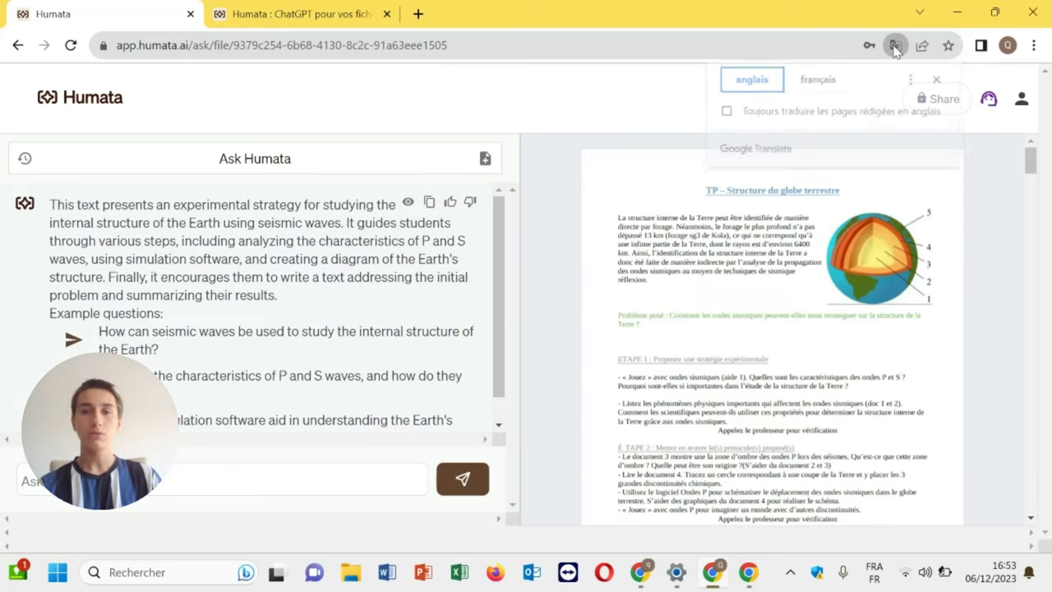
left_click(818, 79)
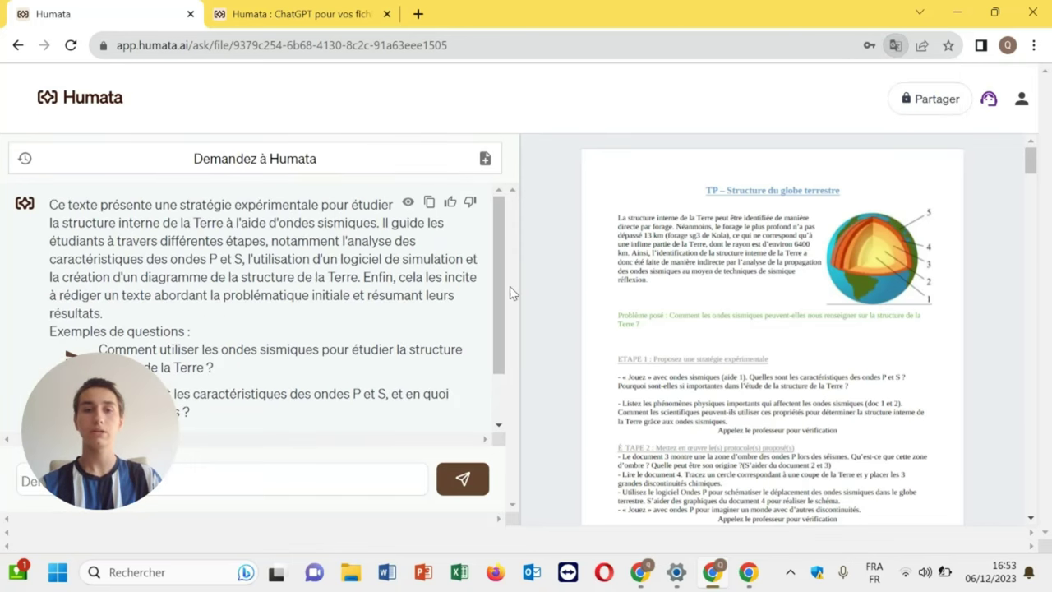
Step: Consult the PDF's instructions and ask the chat "Qu'est-ce qu'une zone d'ombre ?"
scroll(487, 317, "down", 1)
scroll(768, 297, "up", 5)
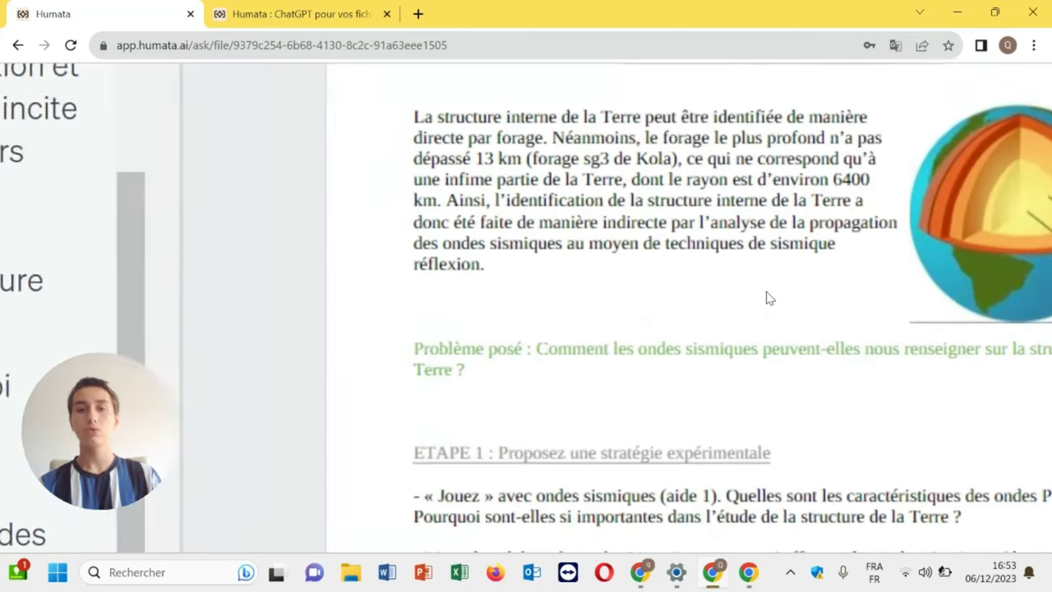
scroll(767, 297, "down", 5)
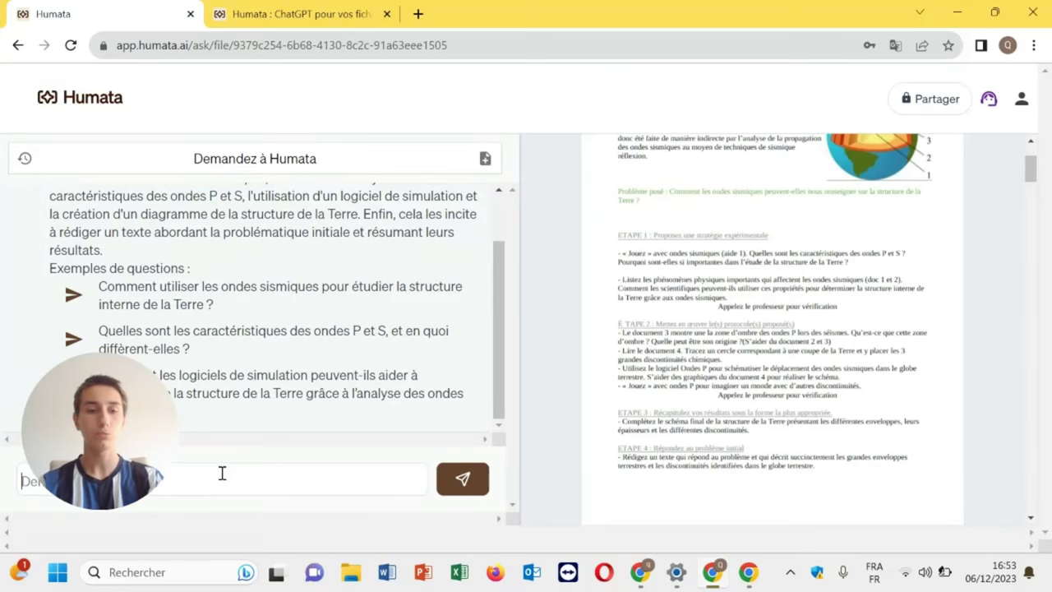
type("Qu")
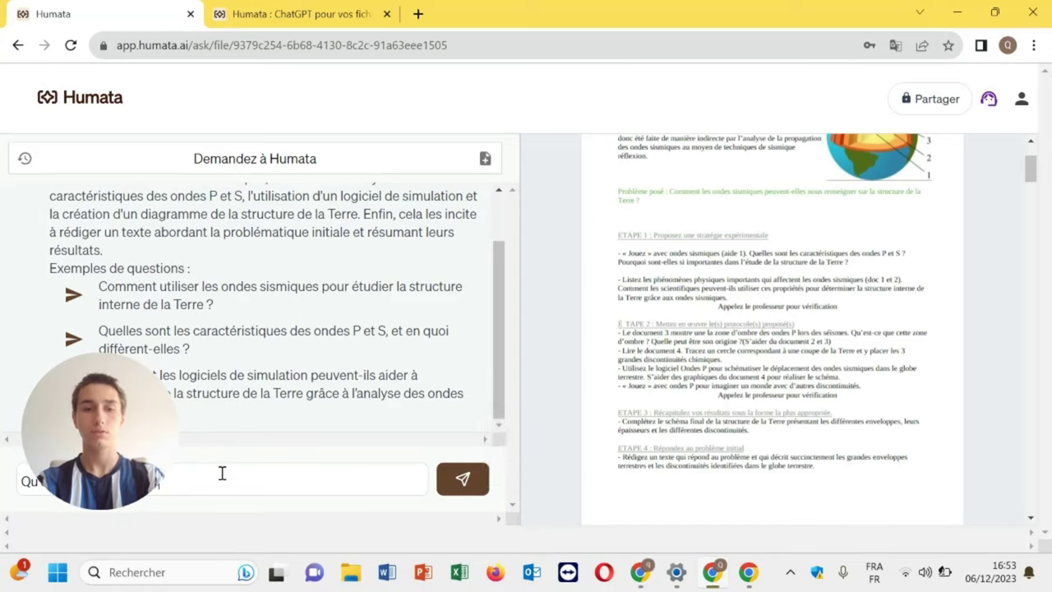
type("re ?")
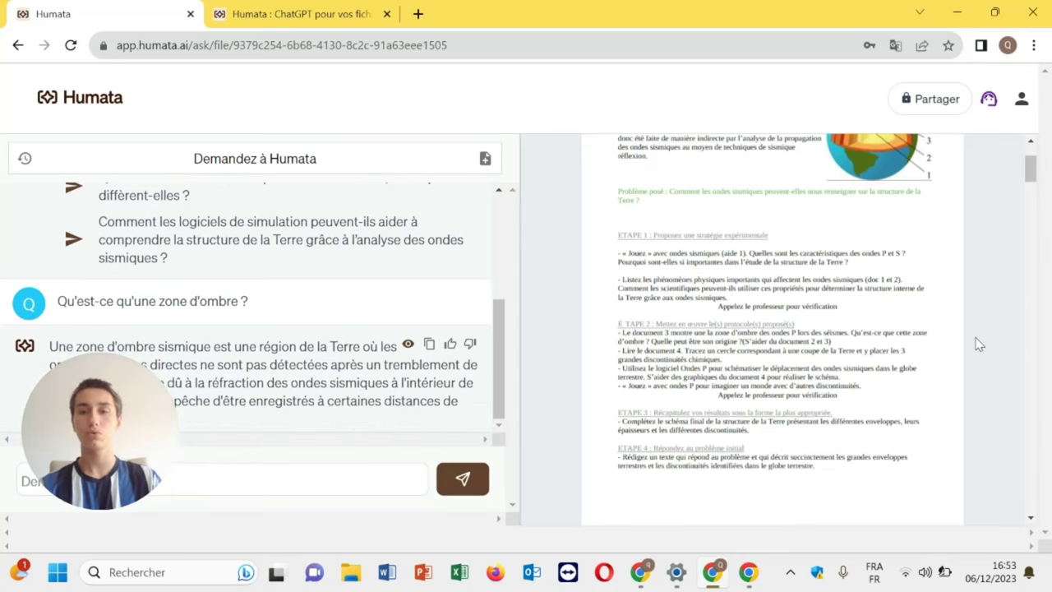
Step: Look through the practical-work PDF's steps and the start of its Aide 1 page
scroll(978, 344, "down", 5)
scroll(976, 344, "up", 6)
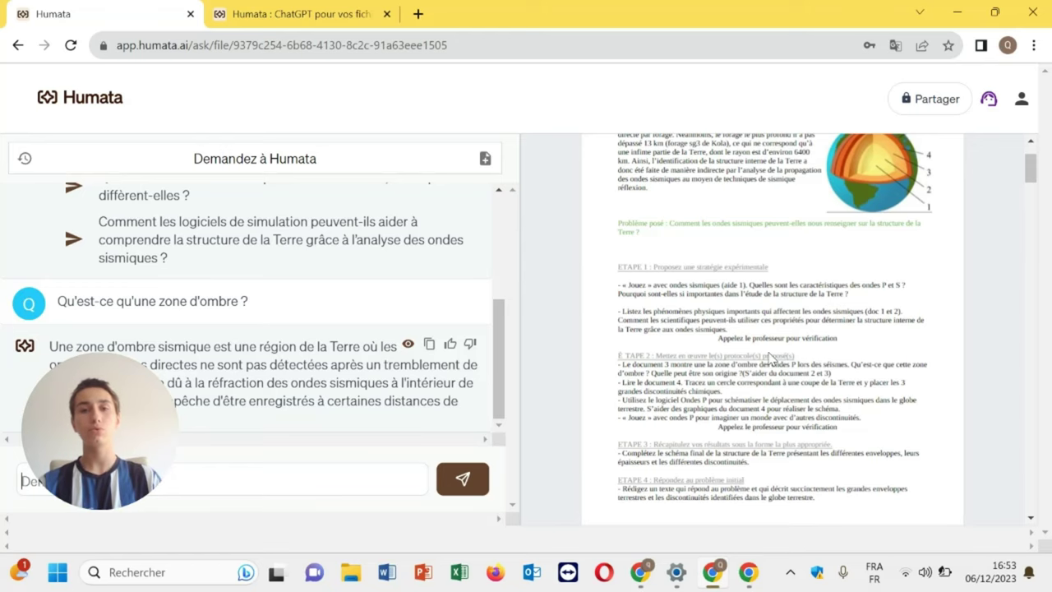
scroll(770, 356, "up", 1)
scroll(770, 356, "down", 3)
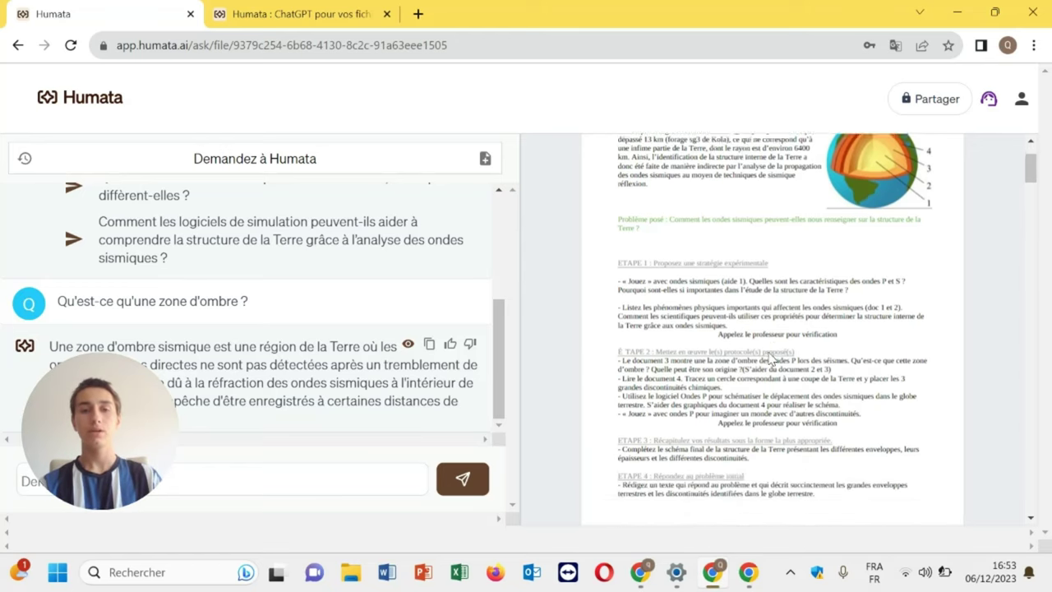
scroll(770, 356, "down", 1)
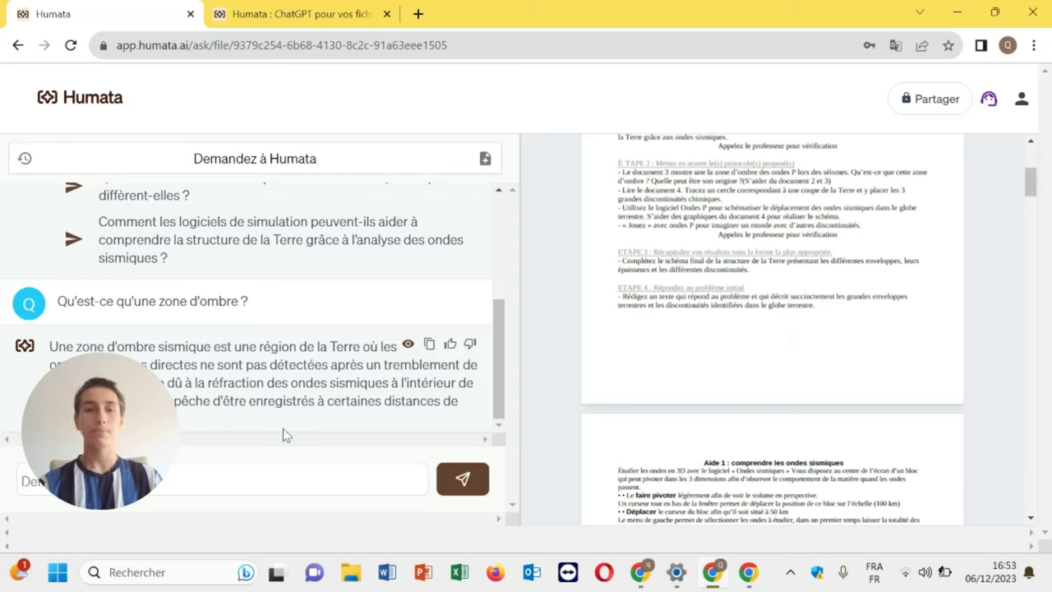
scroll(696, 314, "down", 2)
scroll(695, 314, "up", 5)
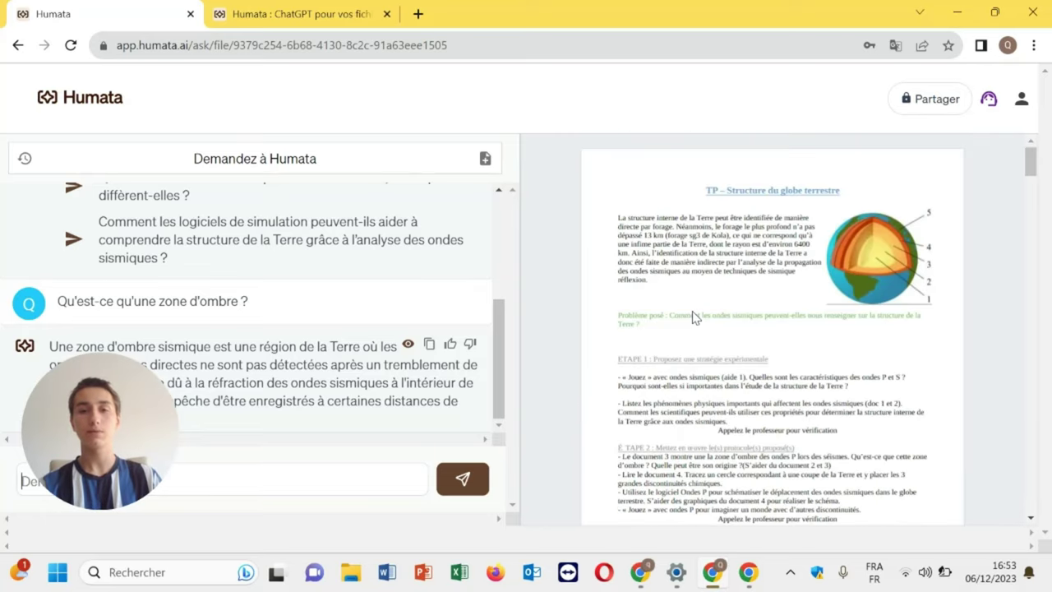
Step: Read the ETAPE 2 instructions in the PDF and ask the chat "Quelle peut être son origine ?"
scroll(695, 315, "down", 1)
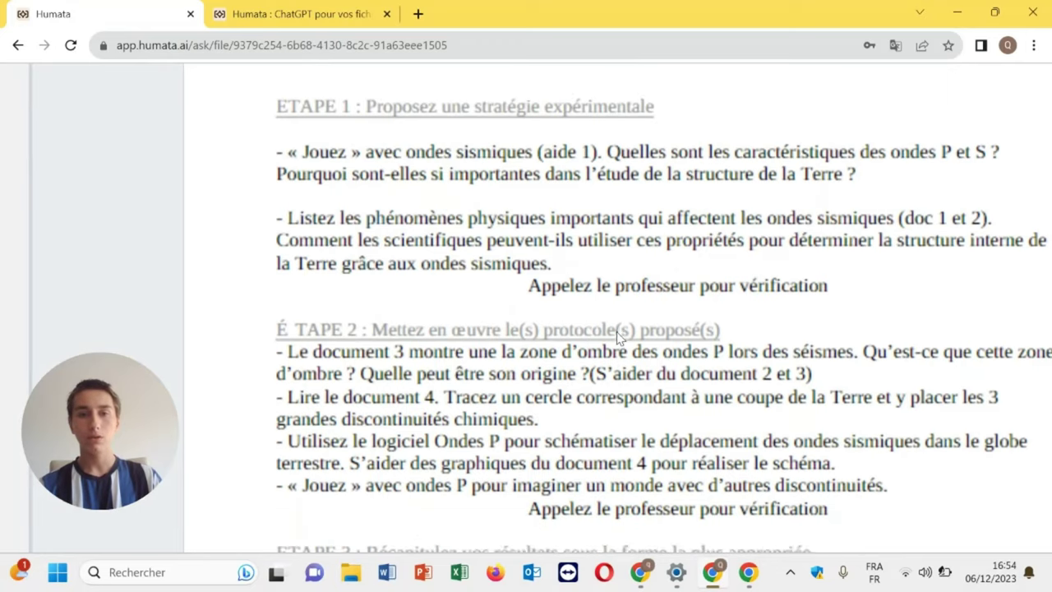
scroll(620, 337, "right", 1)
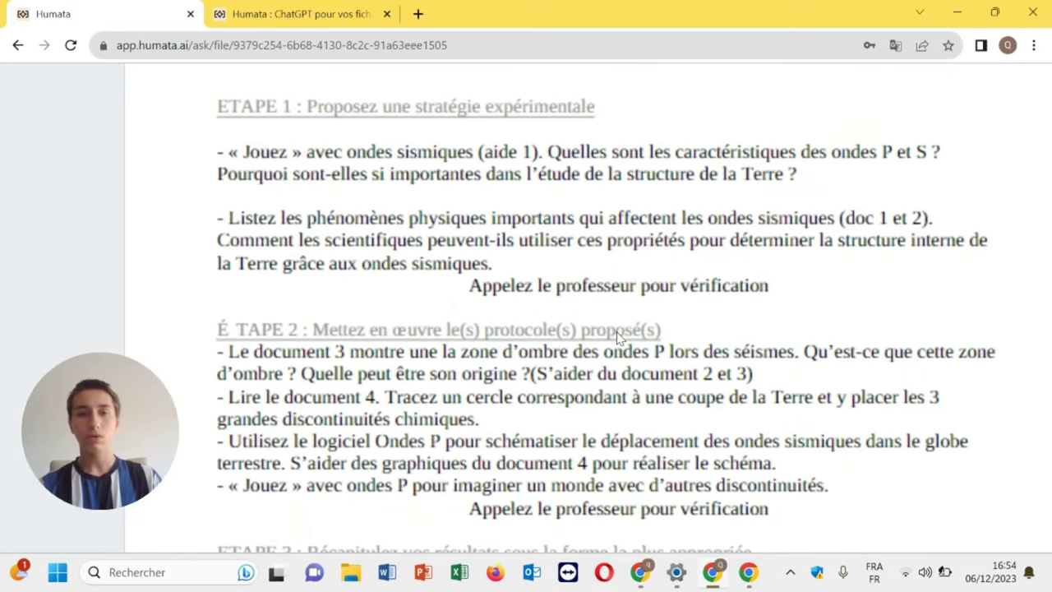
scroll(621, 336, "down", 2)
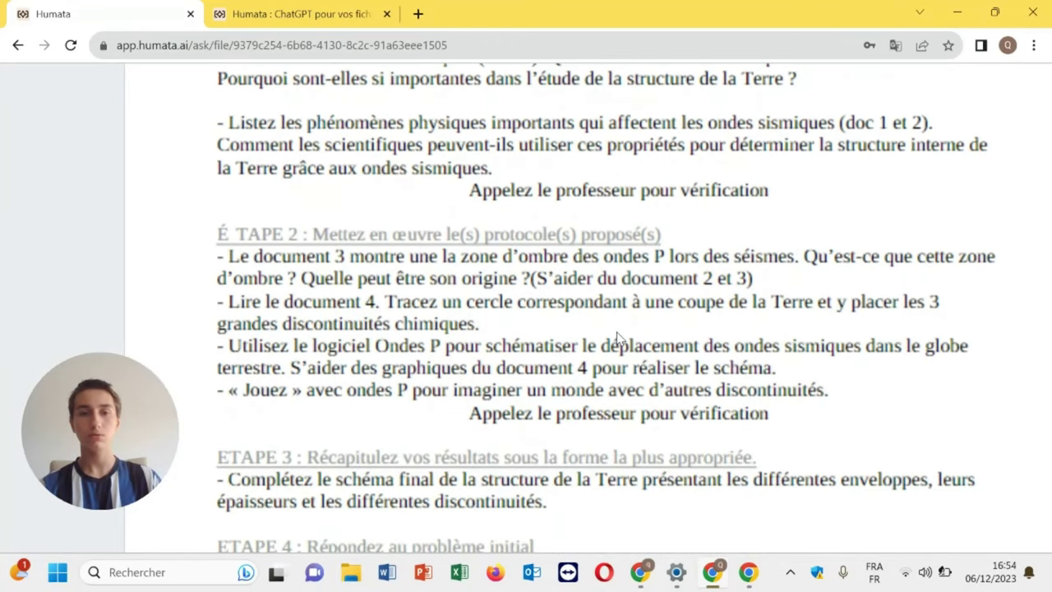
scroll(618, 337, "down", 1)
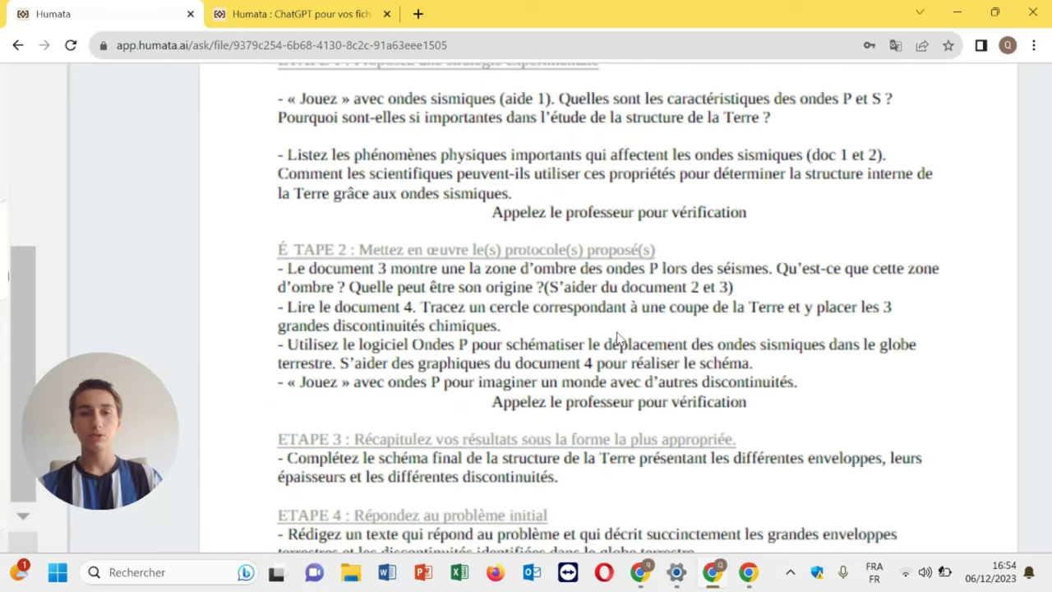
scroll(618, 337, "down", 2)
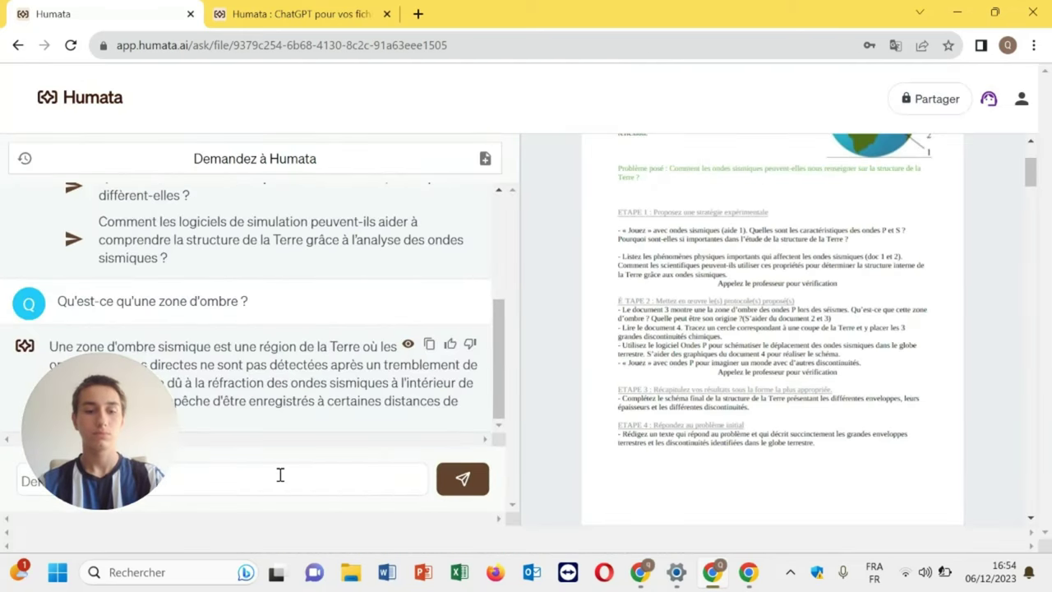
type("Que")
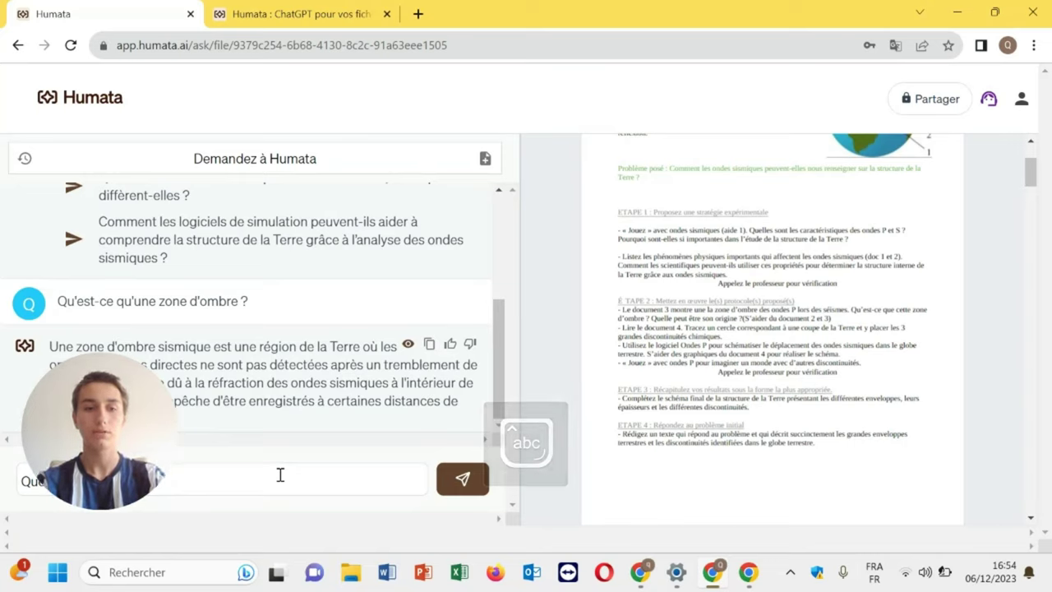
type("?")
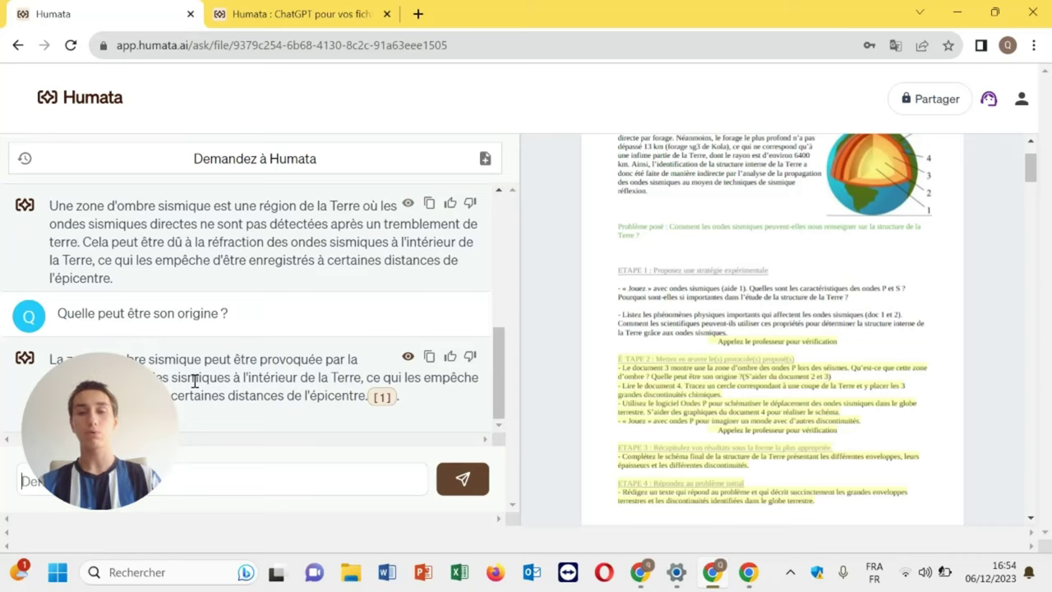
Step: Review the highlighted source passages in the PDF that support the answer about the shadow zone's origin
scroll(717, 257, "down", 10)
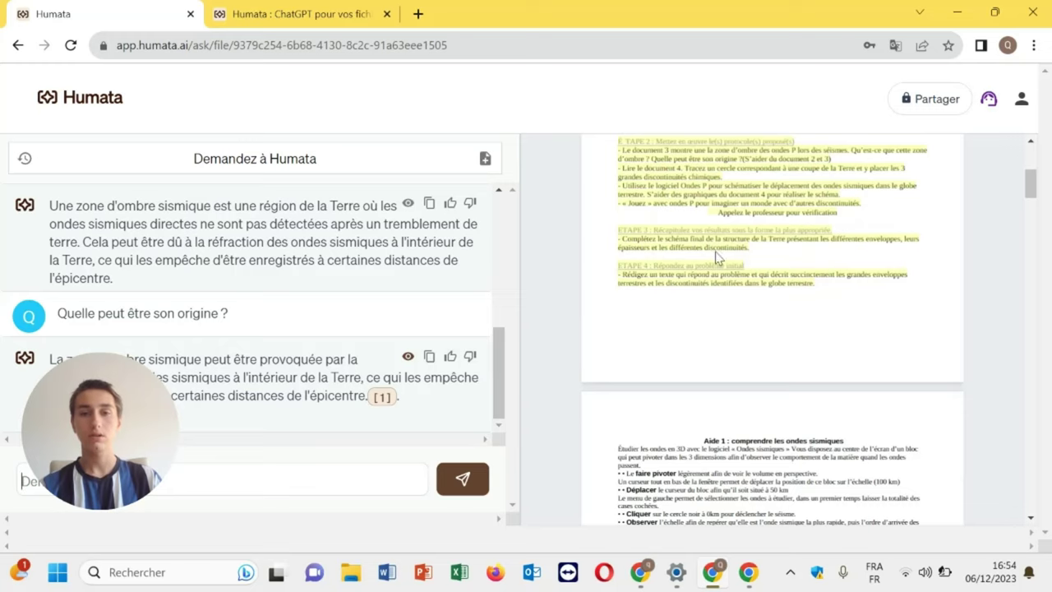
scroll(718, 257, "up", 15)
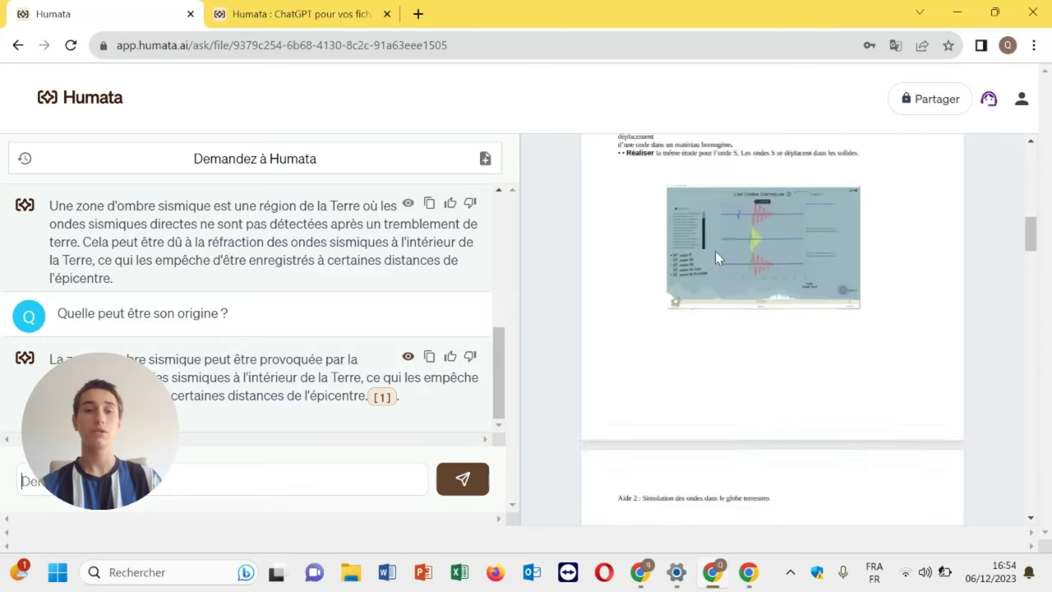
left_click(257, 464)
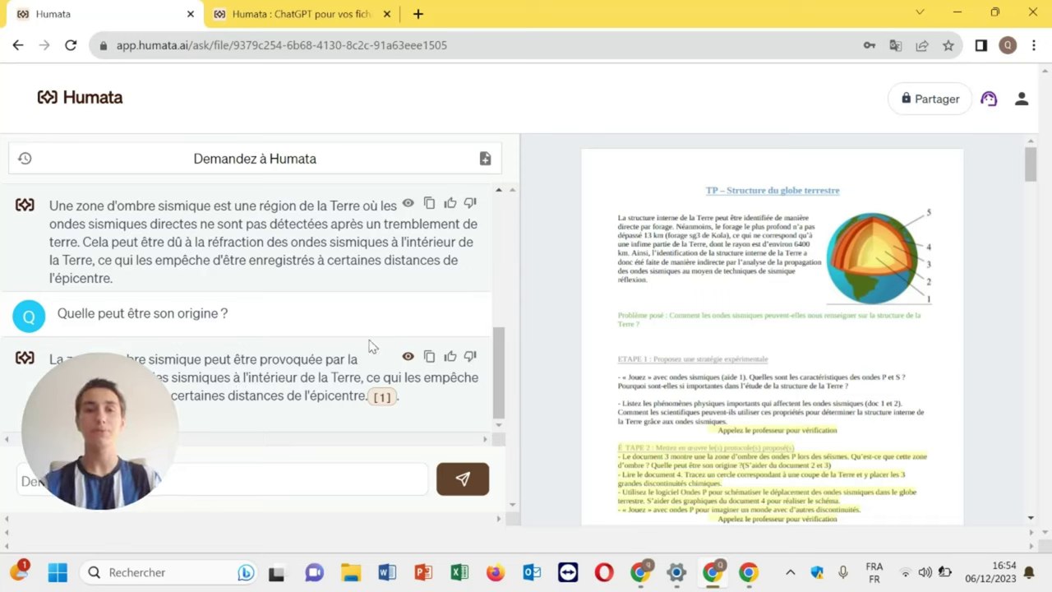
Step: Close the second Humata tab and its browser window to switch to the Wisdolia website
left_click(387, 15)
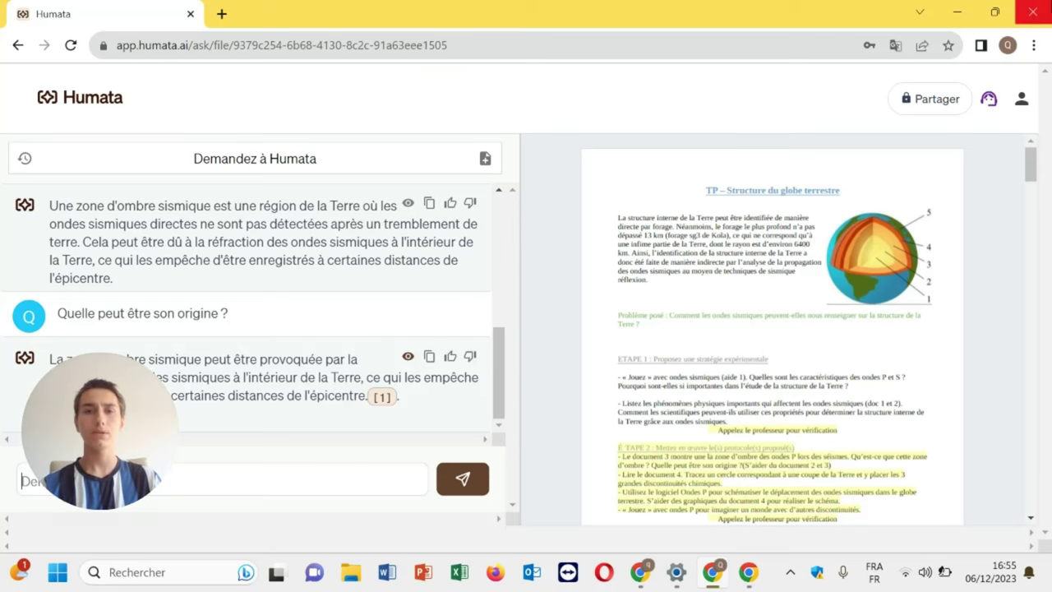
left_click(1032, 12)
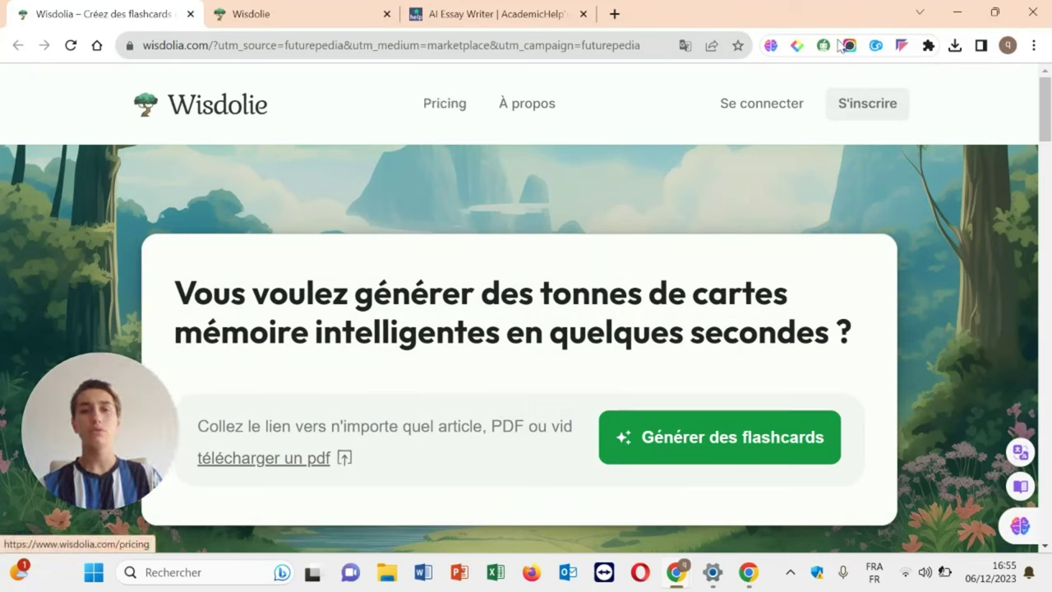
Step: Show the Wisdolia home page in its original English and dismiss the translation options
left_click(683, 45)
left_click(542, 87)
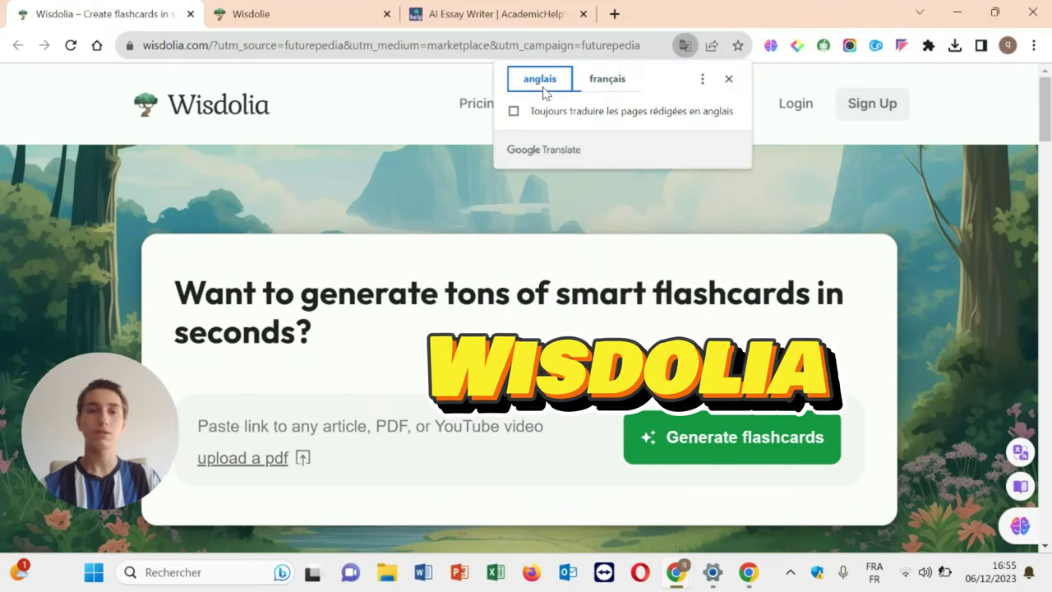
left_click(325, 115)
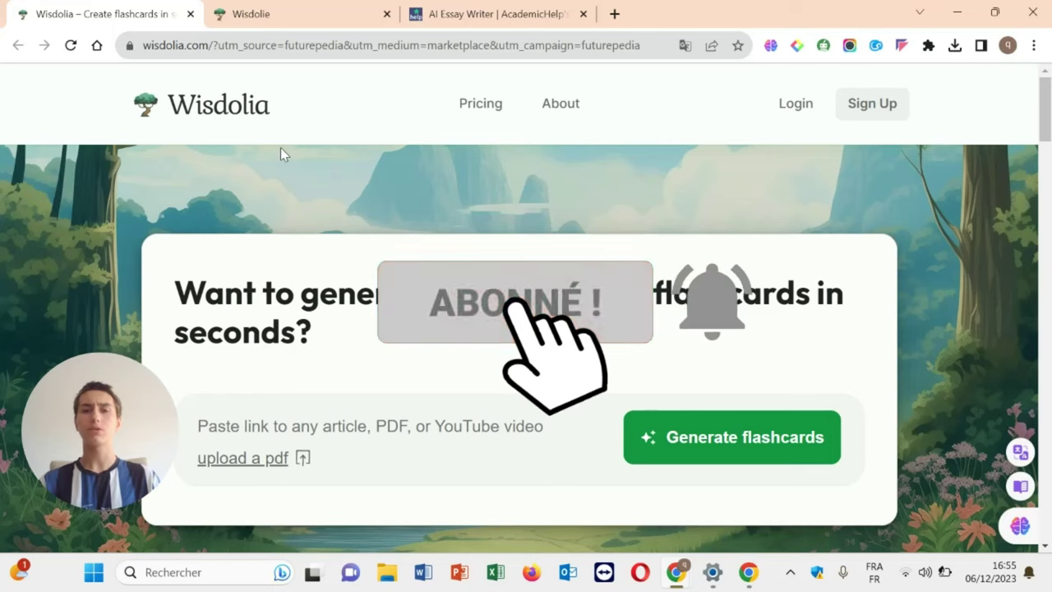
Step: Translate the Wisdolia home page into French and dismiss the translation options
left_click(687, 47)
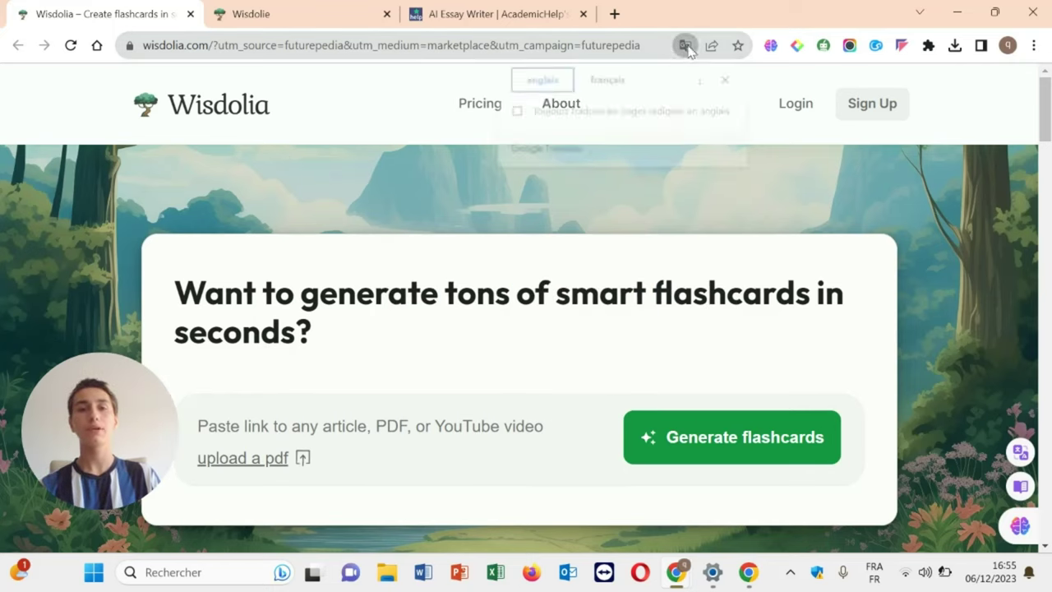
left_click(608, 82)
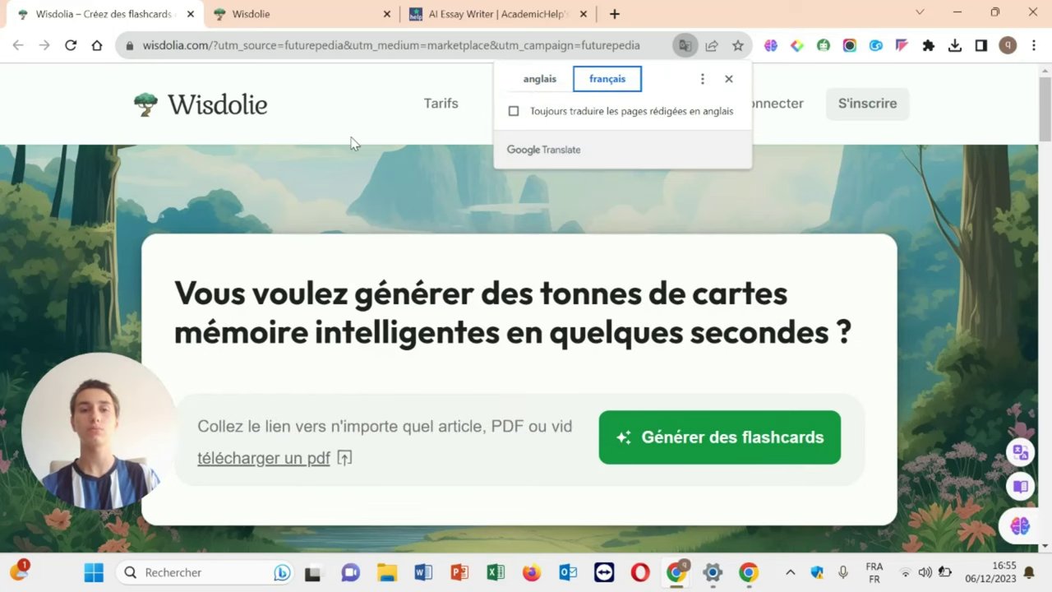
left_click(344, 134)
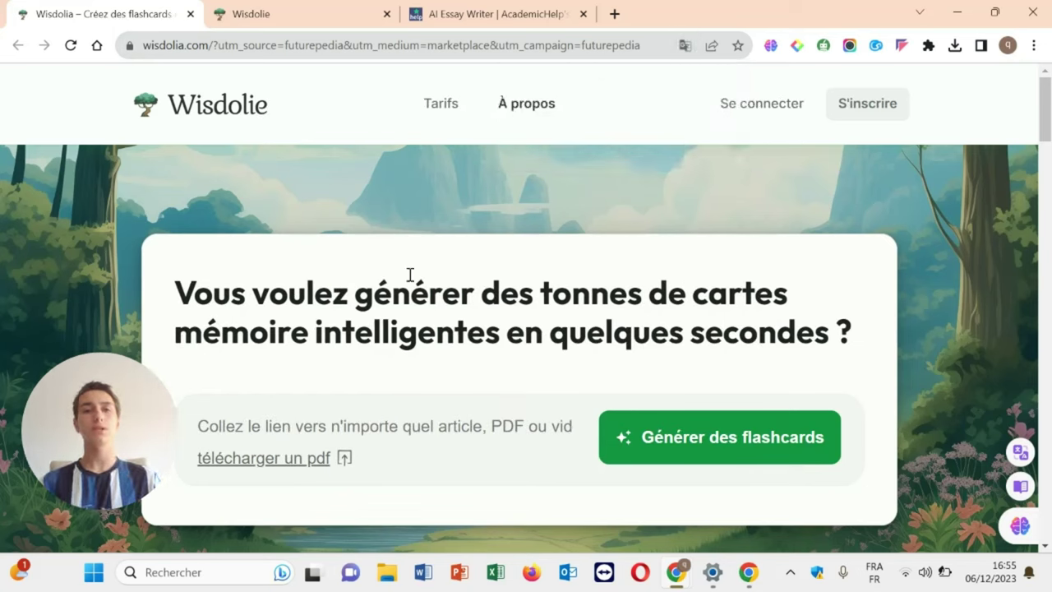
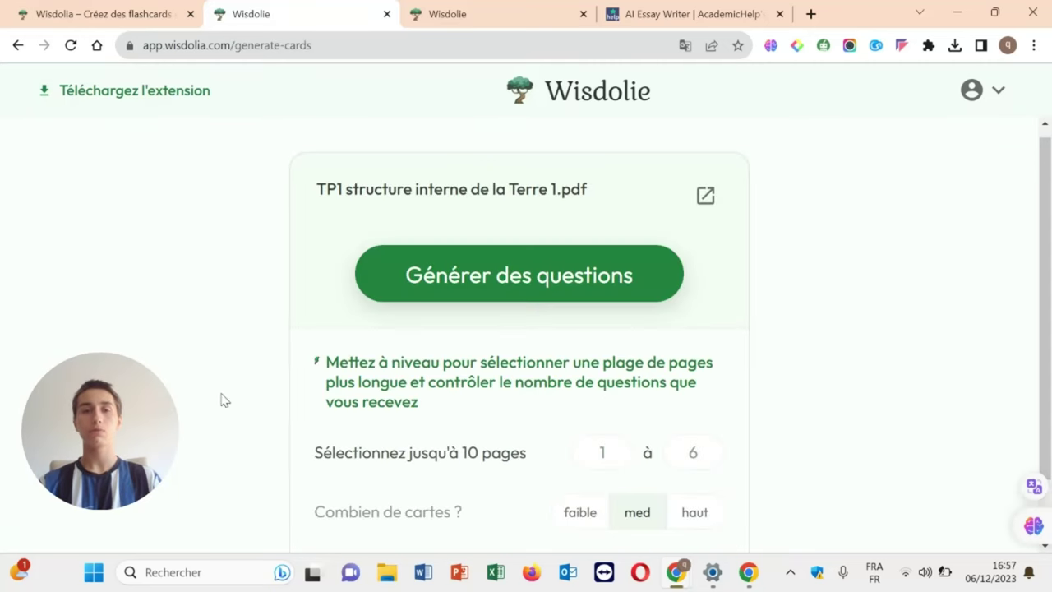
Step: Preview the AI image occlusion example, generate questions from "TP1 structure interne de la Terre 1.pdf" and activate the first question's answer field
scroll(222, 399, "down", 1)
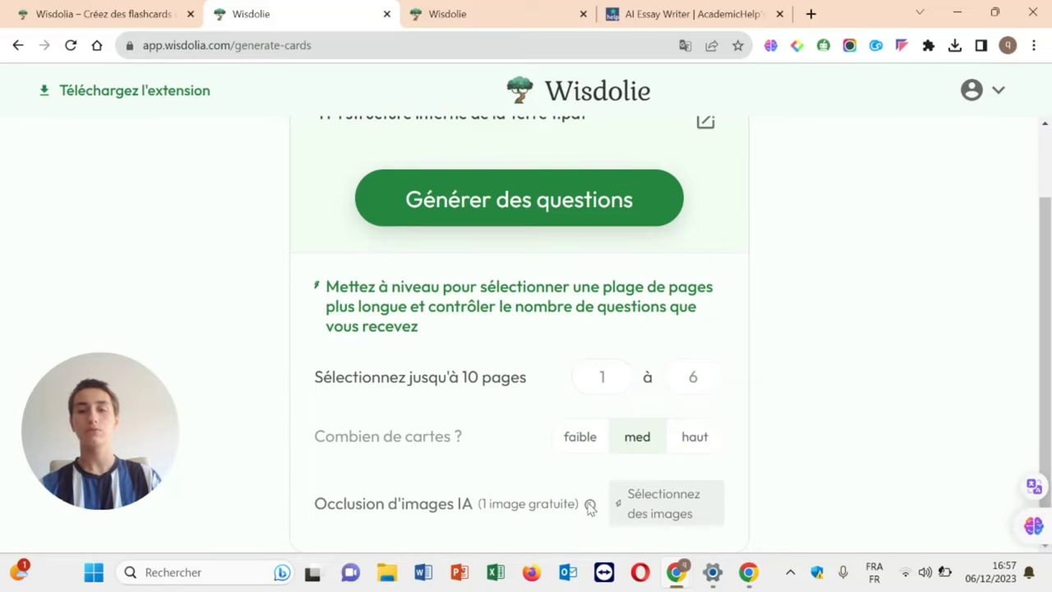
mouse_move(590, 503)
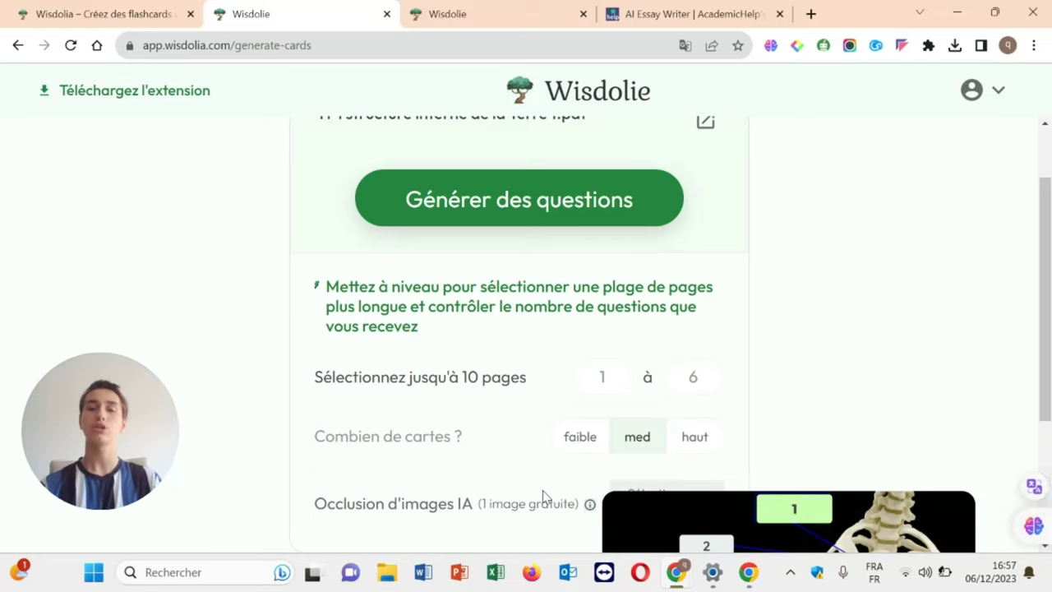
scroll(489, 381, "up", 1)
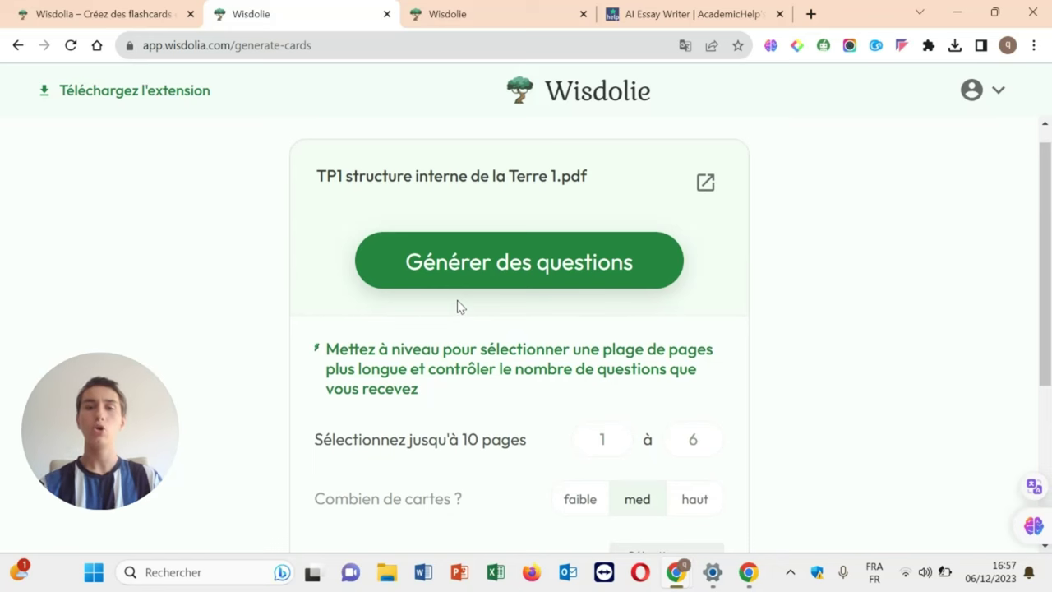
left_click(510, 267)
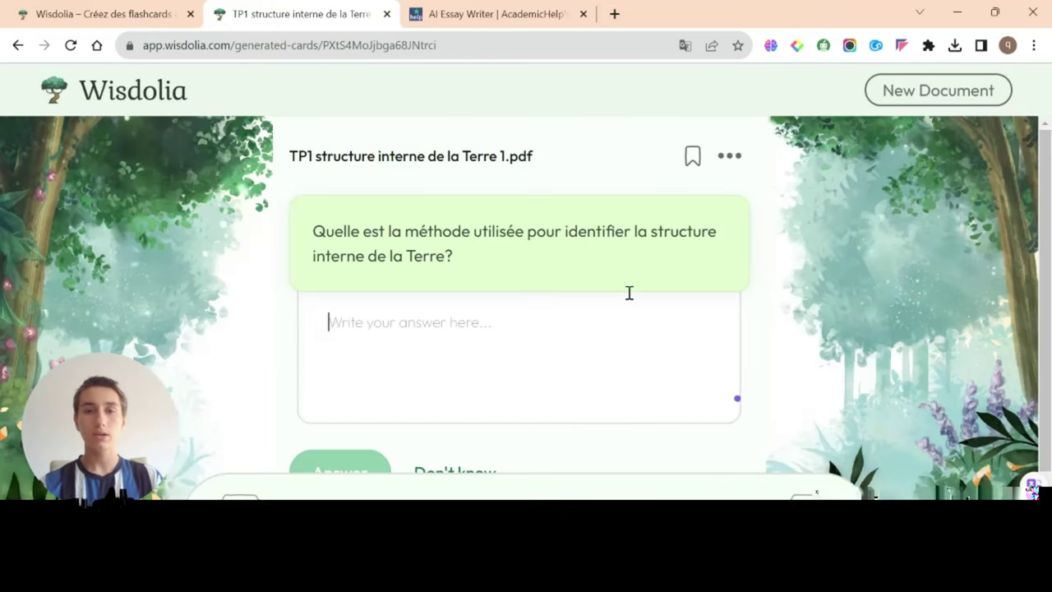
left_click(452, 313)
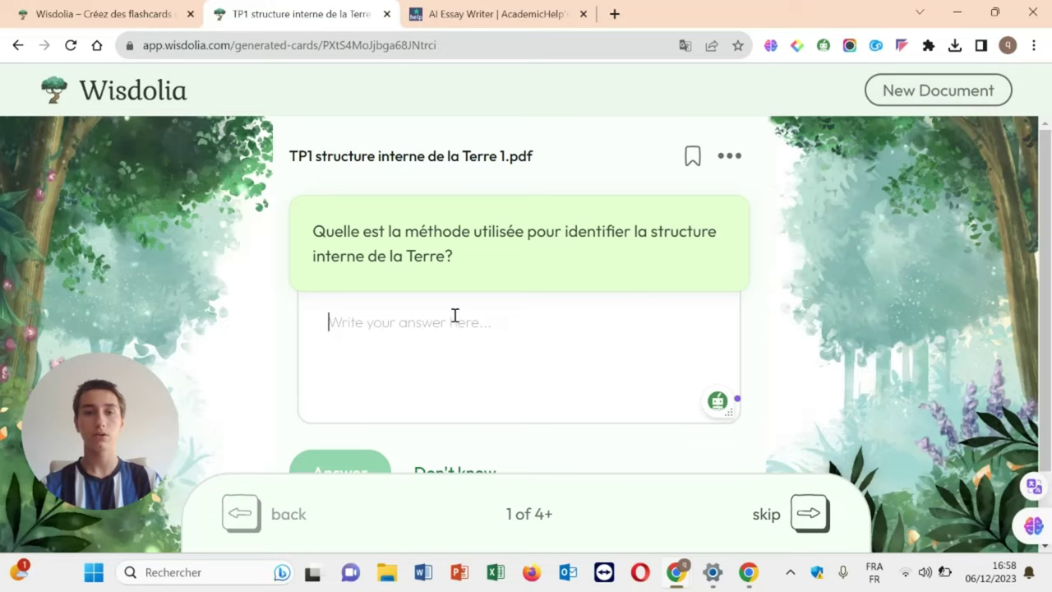
scroll(523, 293, "down", 1)
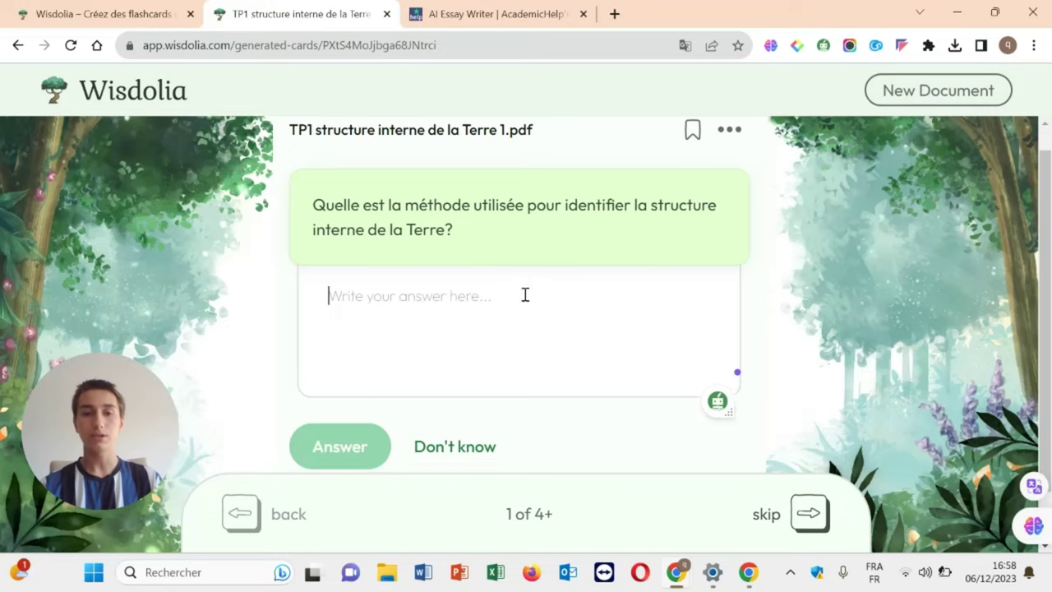
Step: Answer the first question, on the method for identifying the Earth's internal structure, with "ondes sismiques" and submit it
scroll(537, 352, "up", 1)
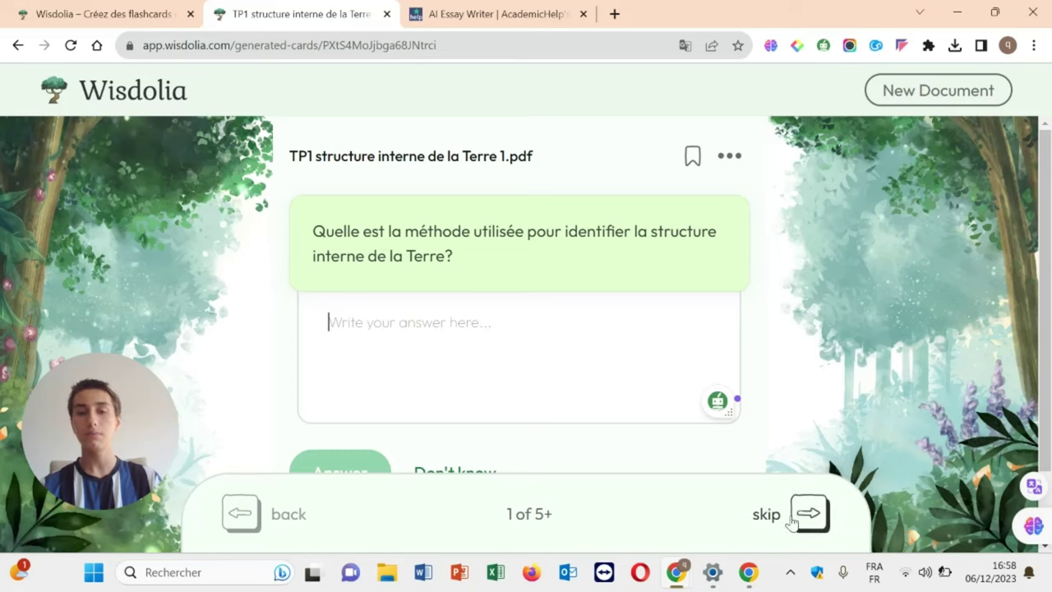
scroll(425, 422, "down", 1)
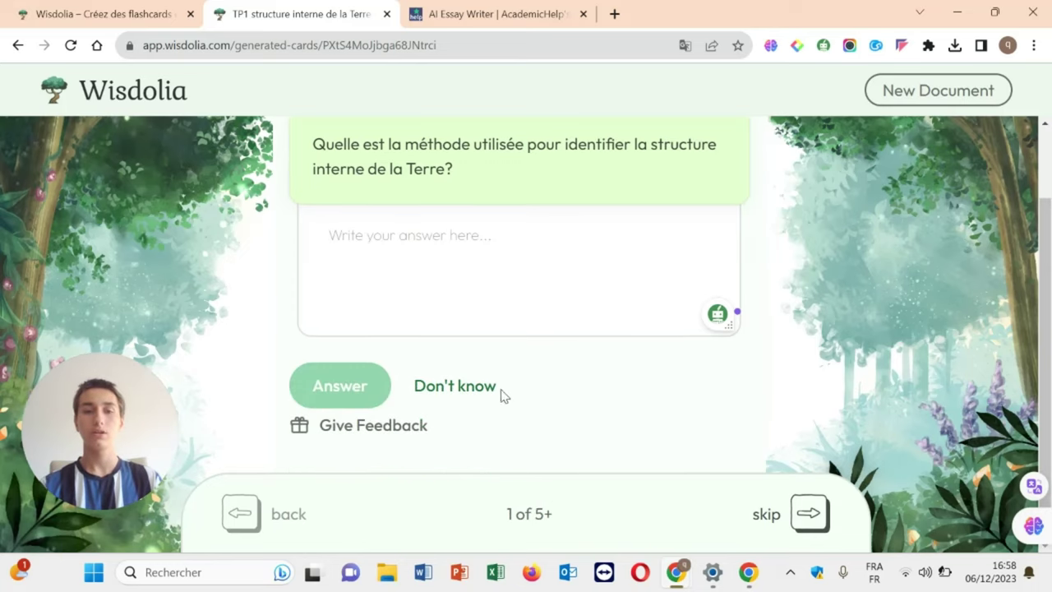
scroll(646, 369, "up", 1)
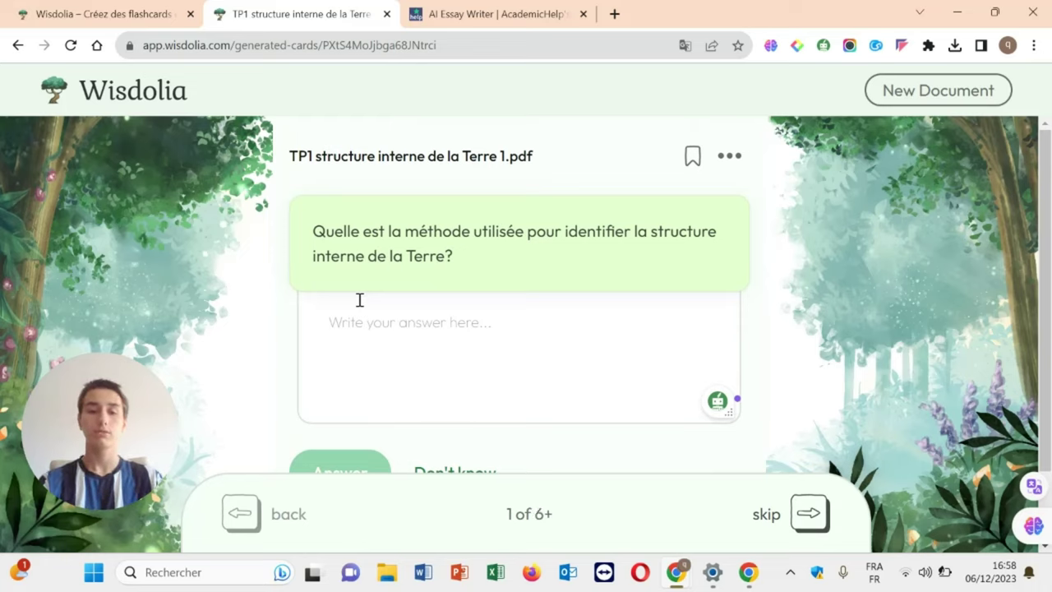
type("ondes ")
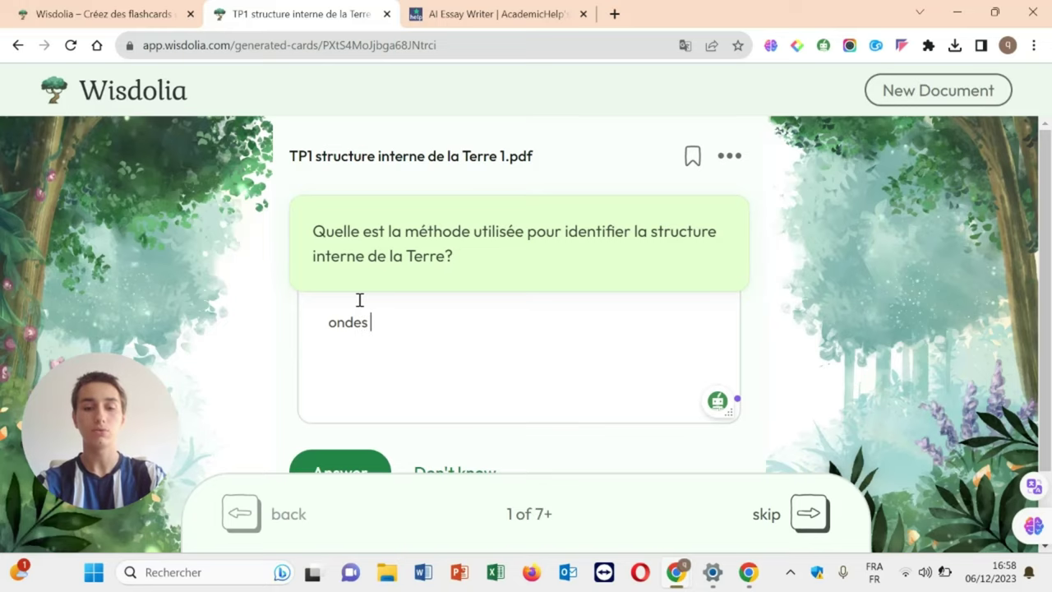
type("sismiques")
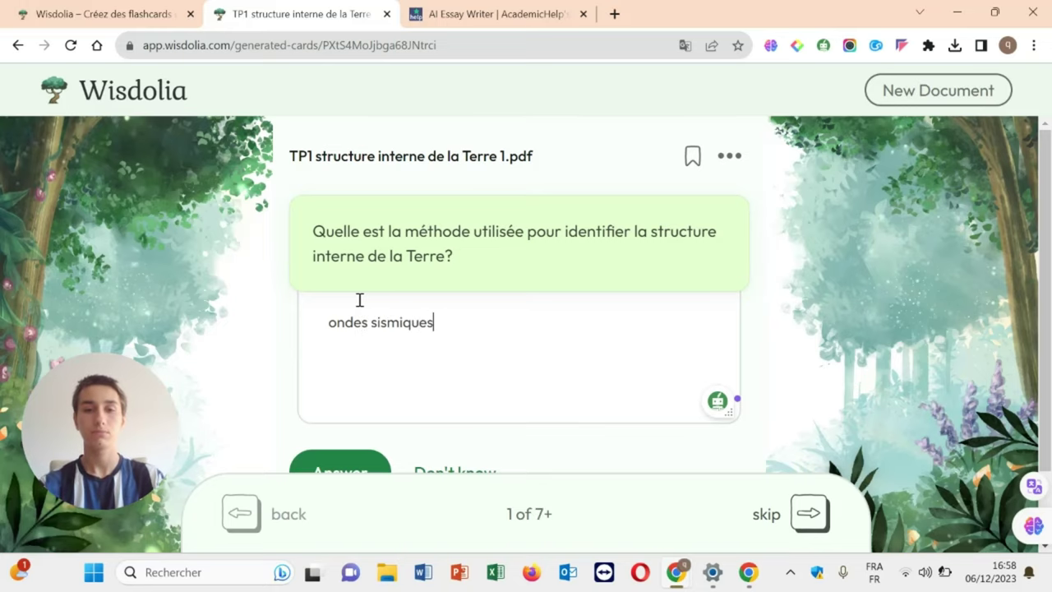
scroll(359, 299, "down", 1)
left_click(353, 389)
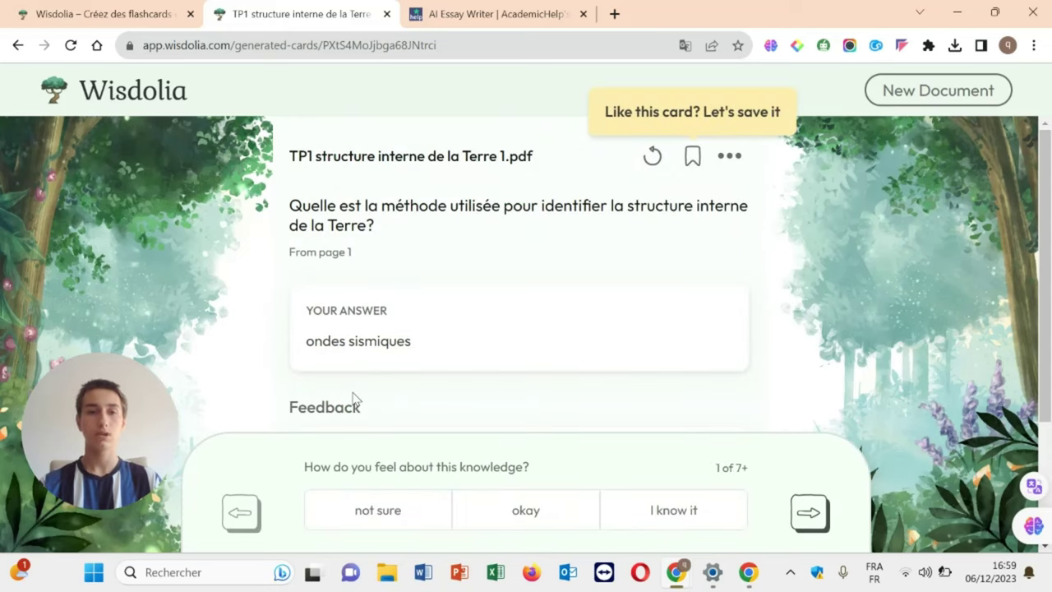
Step: Review the feedback on the first answer with the card rated "I know it", and advance to the second question
scroll(441, 345, "down", 1)
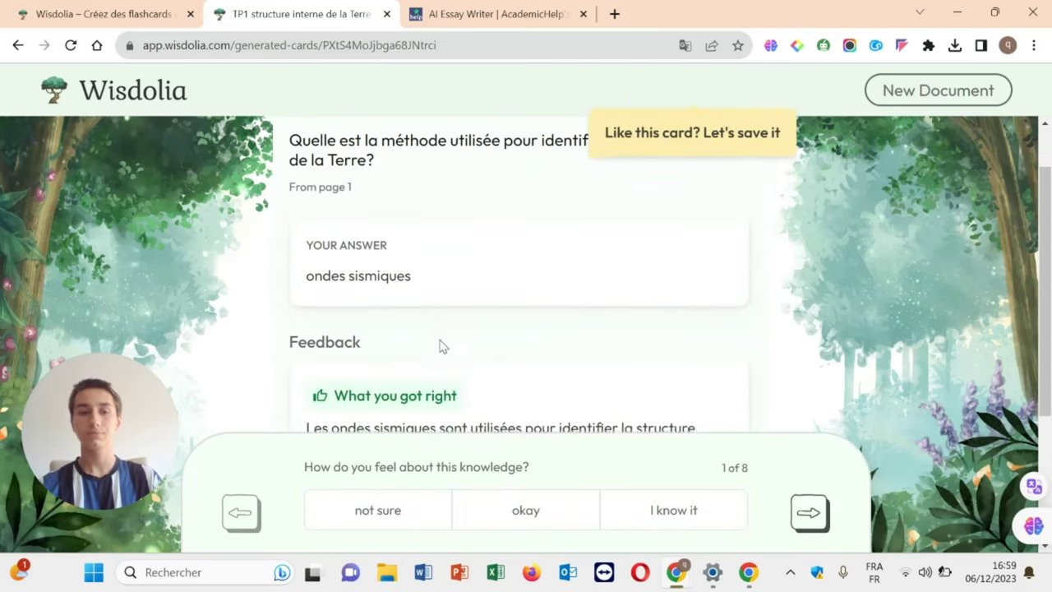
scroll(441, 345, "down", 1)
scroll(353, 324, "down", 1)
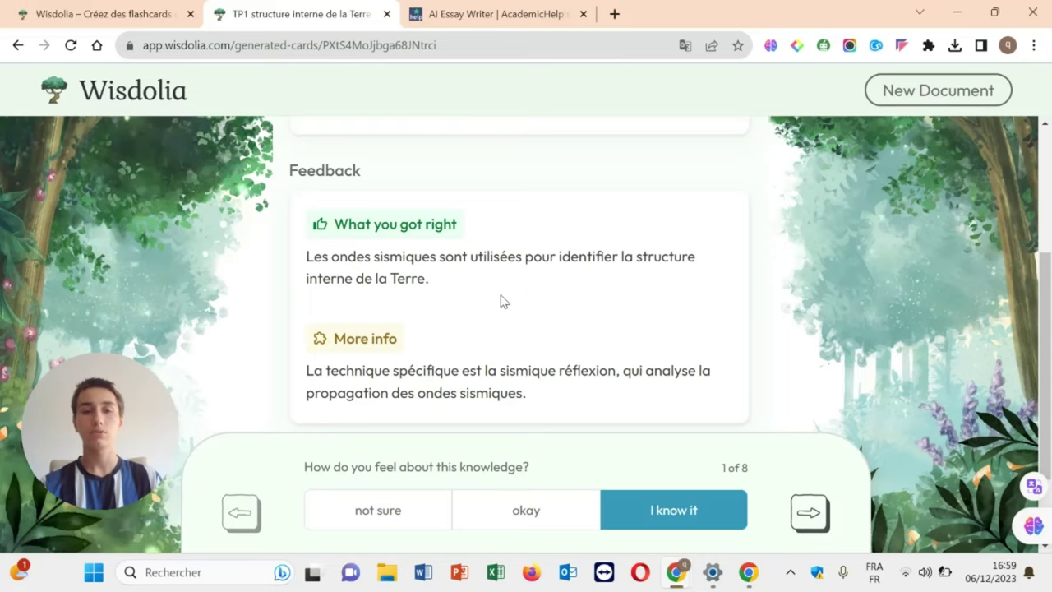
scroll(516, 282, "down", 1)
scroll(516, 281, "up", 3)
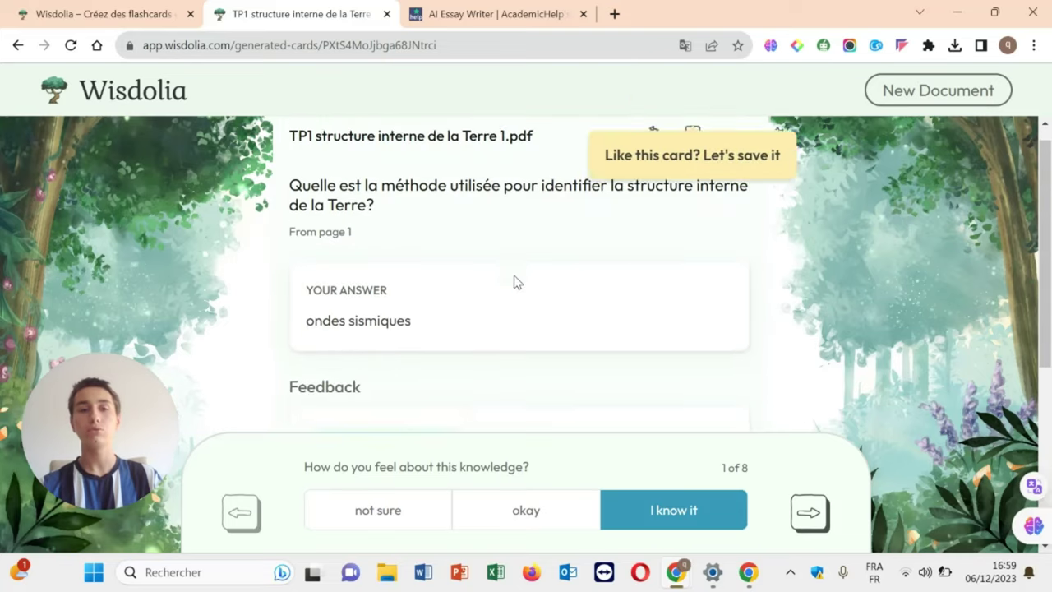
scroll(516, 281, "down", 1)
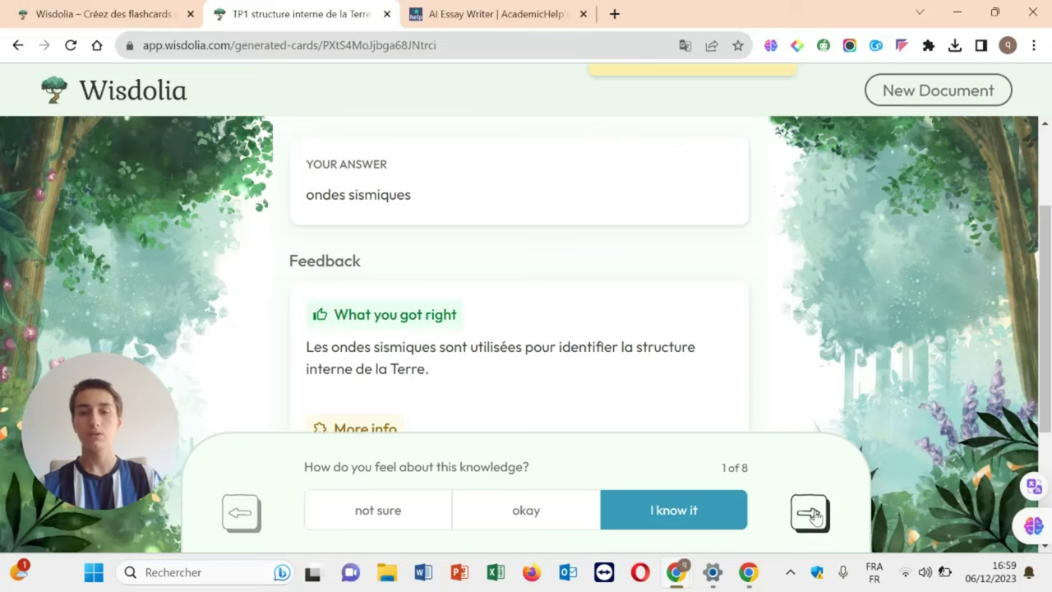
scroll(776, 435, "down", 3)
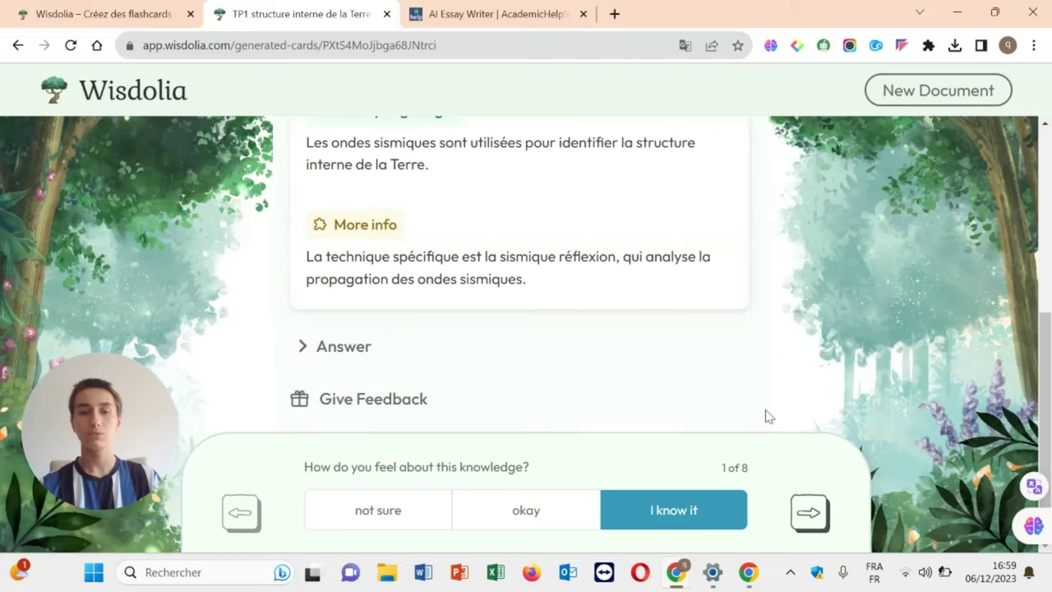
left_click(808, 509)
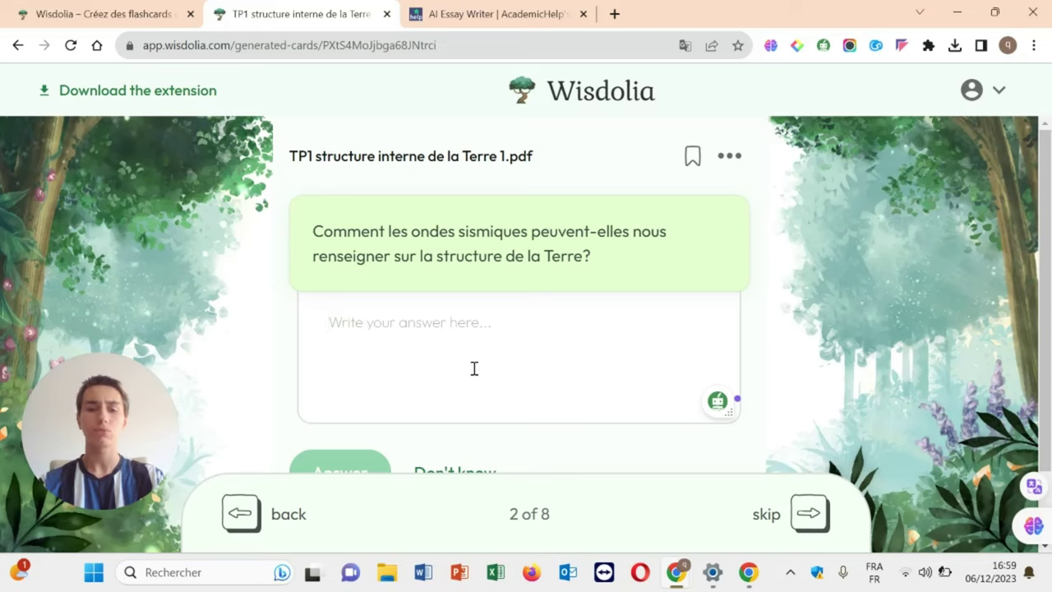
Step: Answer the second question, on what seismic waves reveal, with "Ca permet d'etudier la roche" and submit it
key("Caps_Lock")
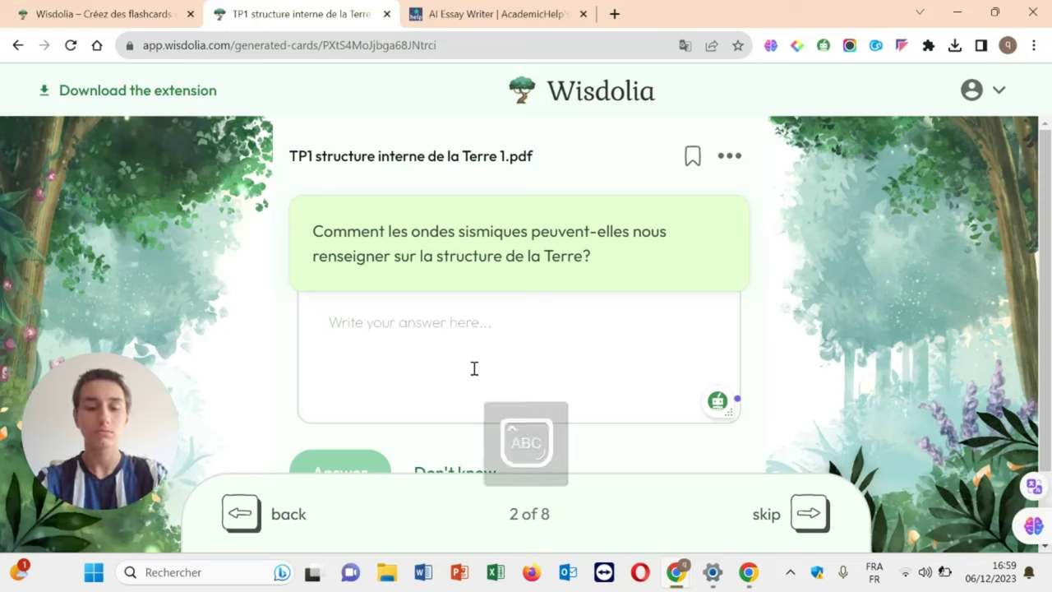
type("C")
key("Caps_Lock")
type("a permet ")
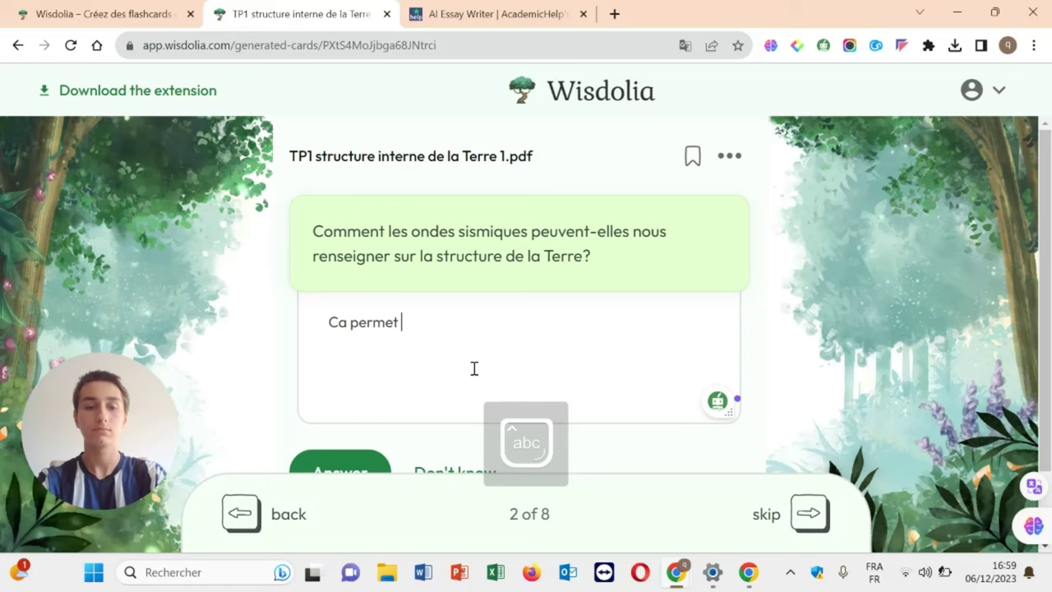
type("d'et")
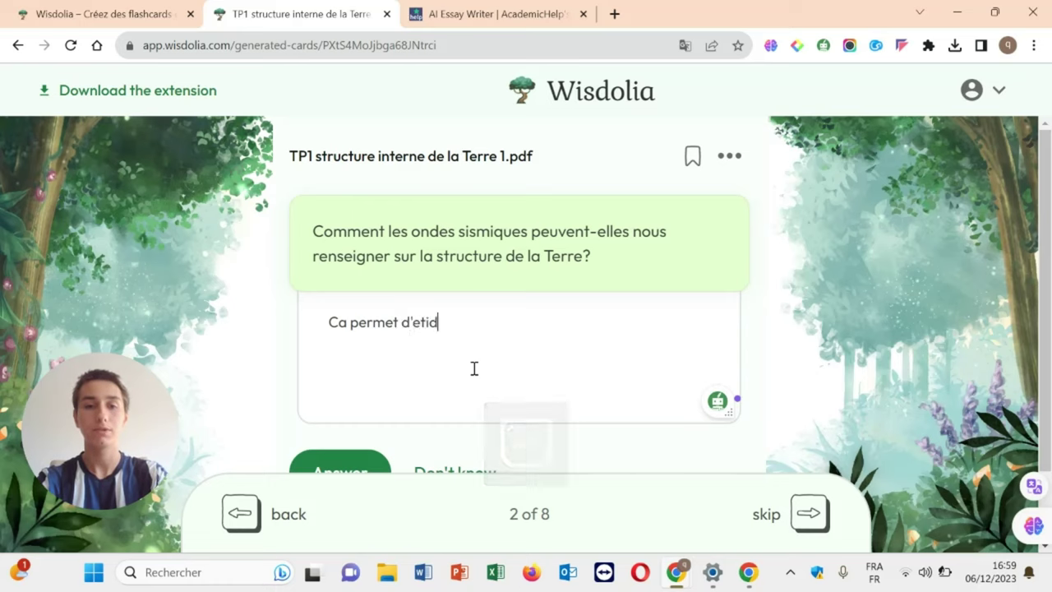
type("udier la ")
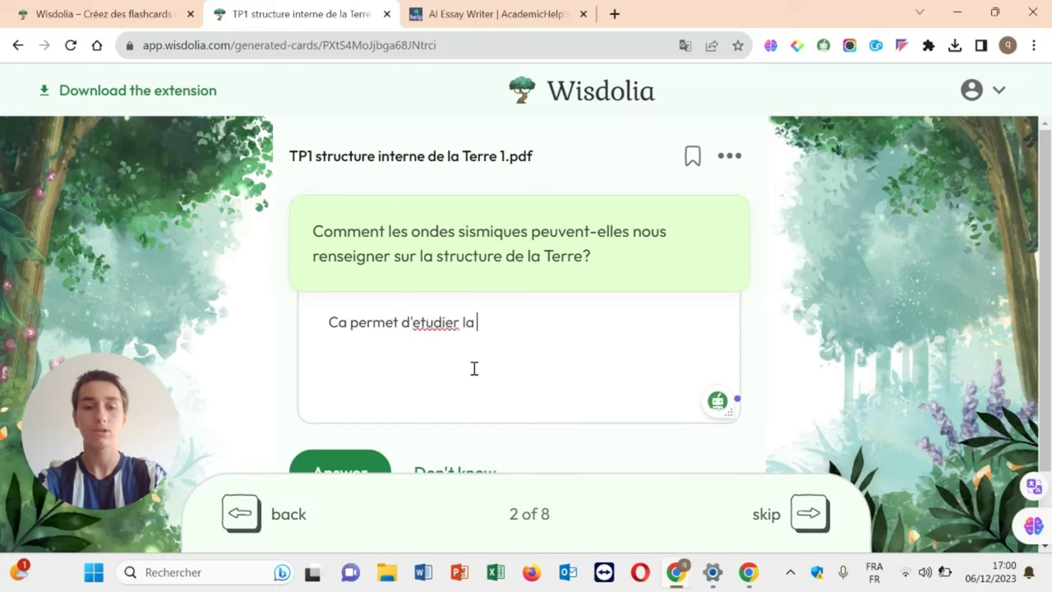
type("roche")
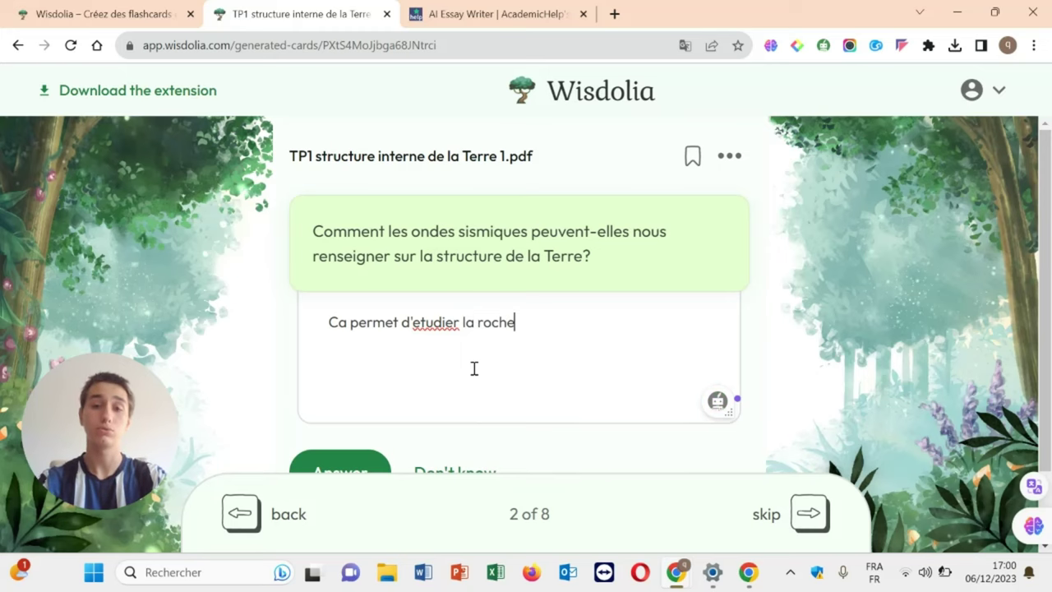
scroll(474, 368, "down", 1)
left_click(355, 382)
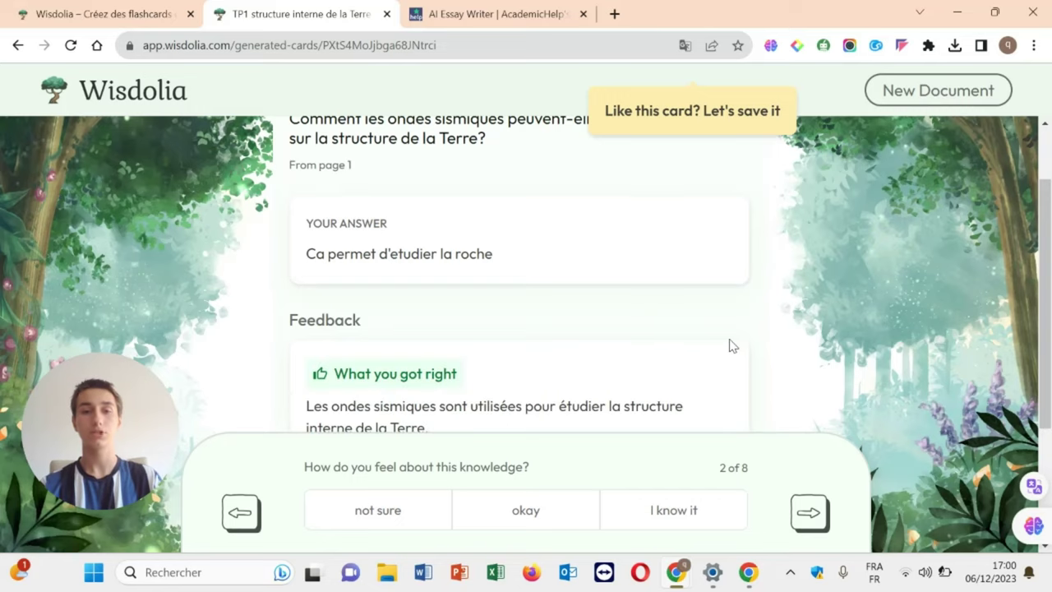
Step: Rate the second card "okay" and read its feedback on what was right, what was wrong and the additional information
scroll(731, 346, "down", 2)
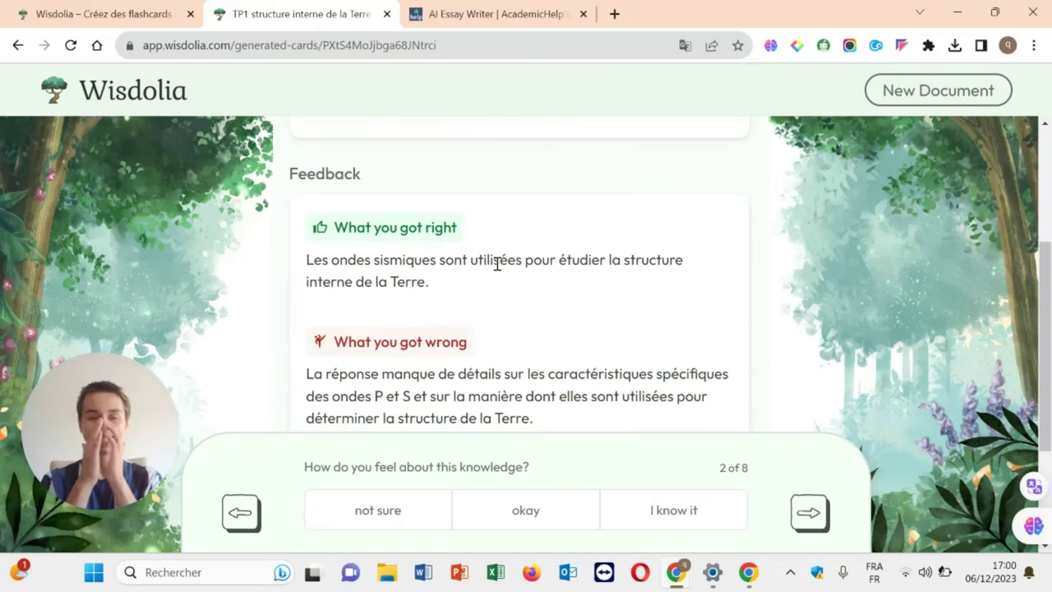
key("2")
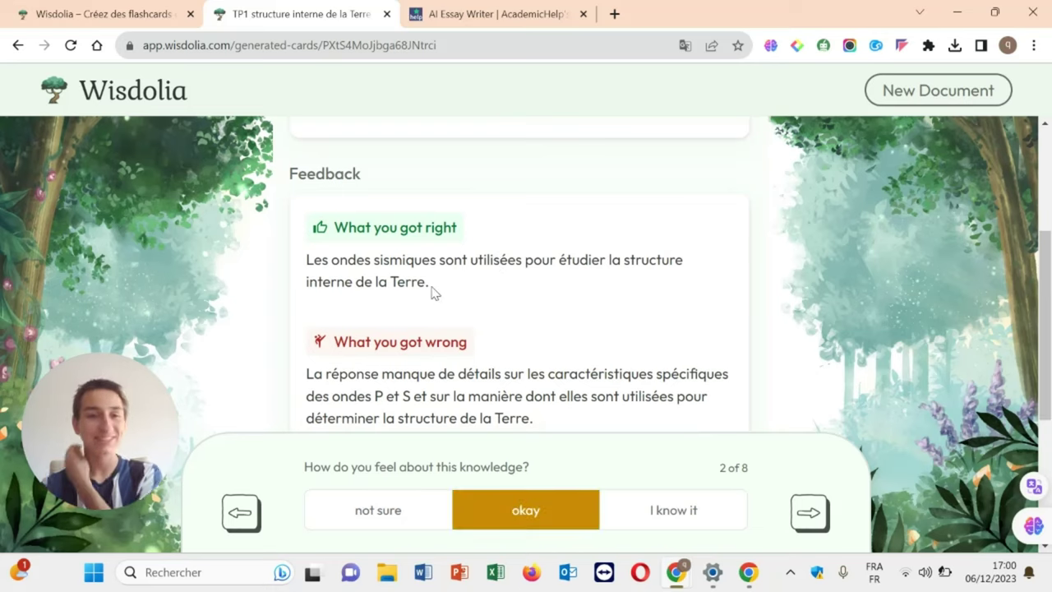
scroll(461, 280, "down", 1)
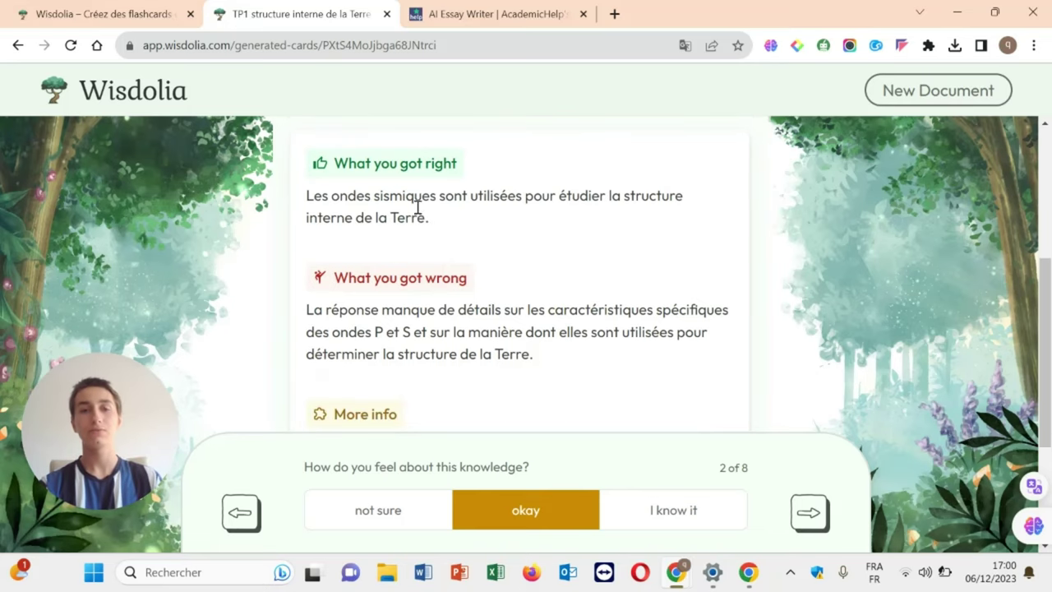
scroll(410, 223, "up", 2)
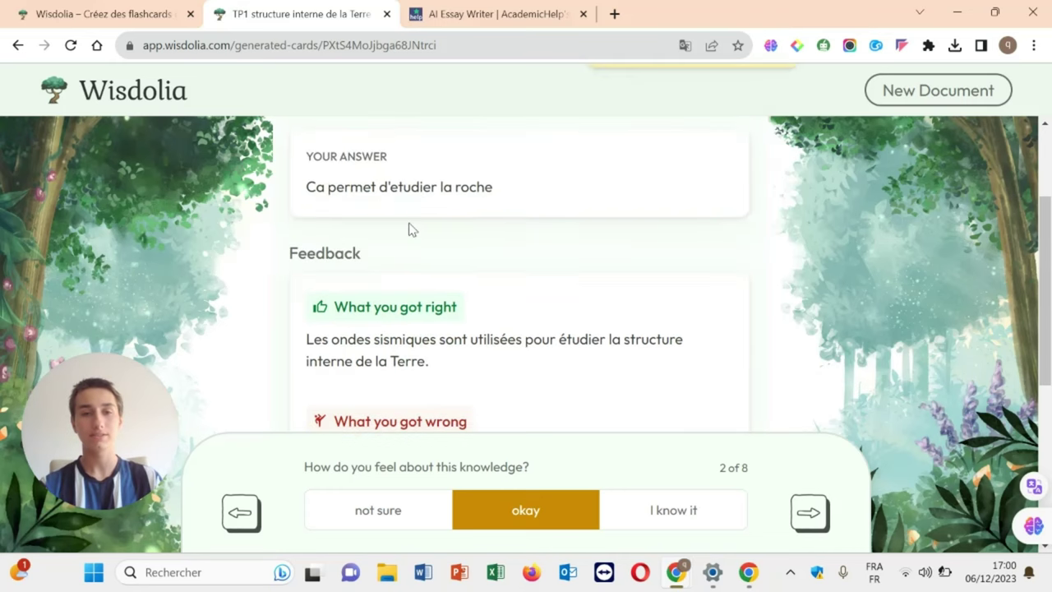
scroll(375, 336, "down", 2)
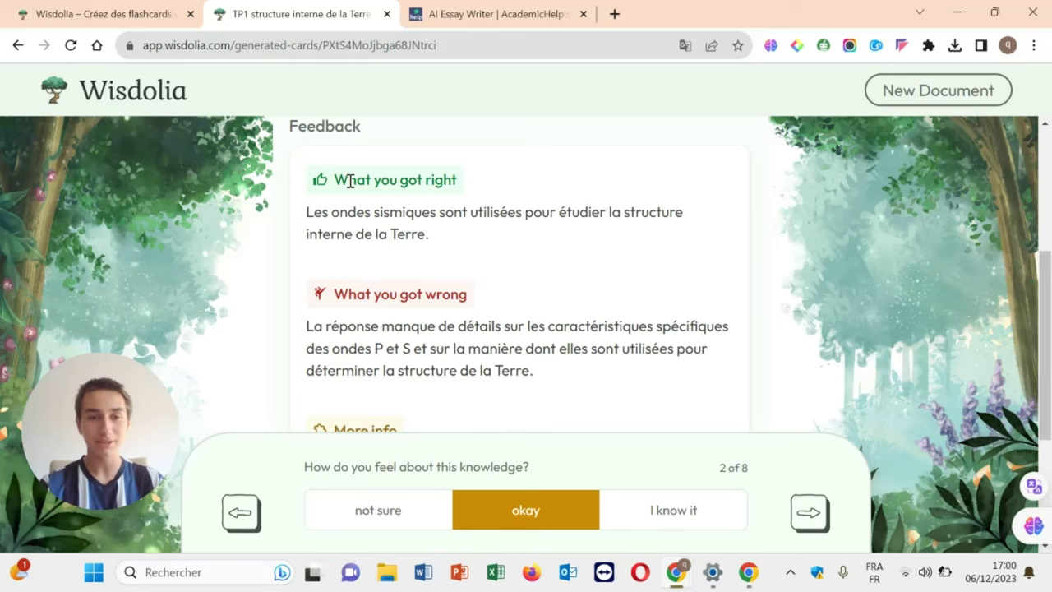
scroll(362, 197, "down", 1)
scroll(378, 250, "down", 4)
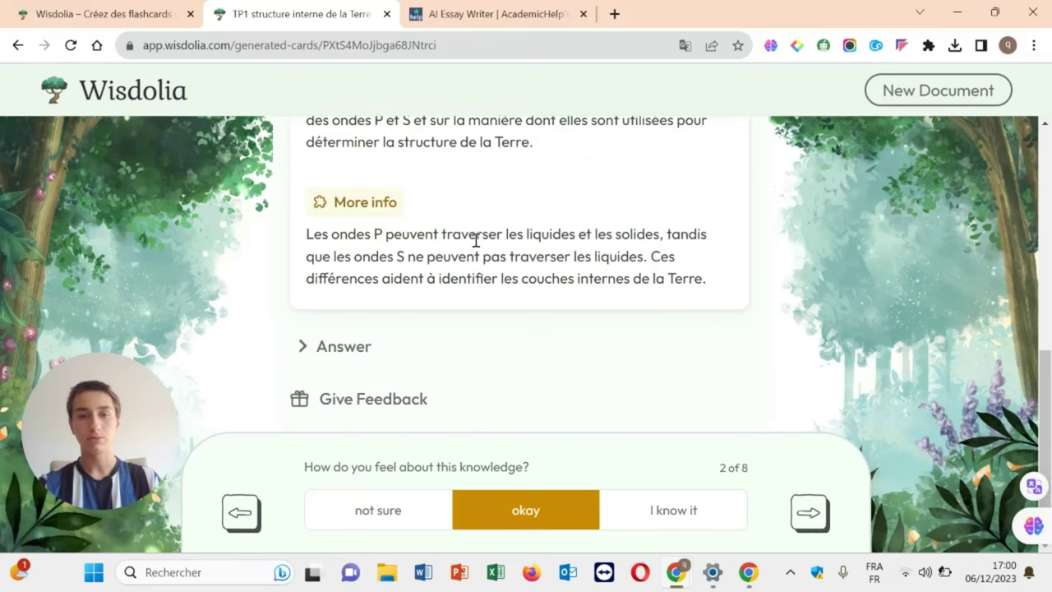
left_click_drag(474, 237, 565, 237)
left_click(431, 256)
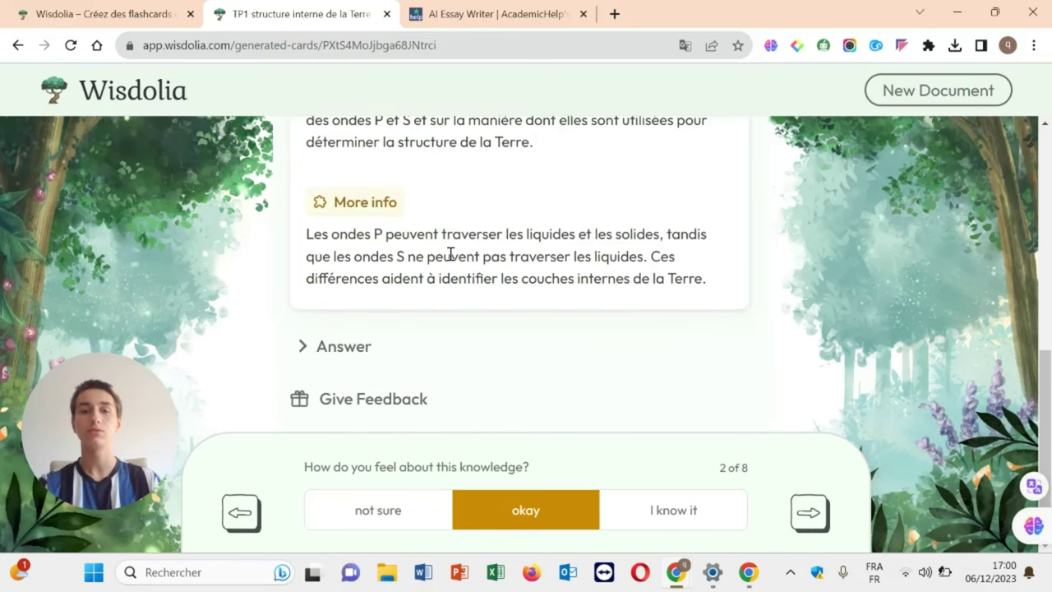
scroll(597, 264, "up", 2)
scroll(597, 263, "up", 3)
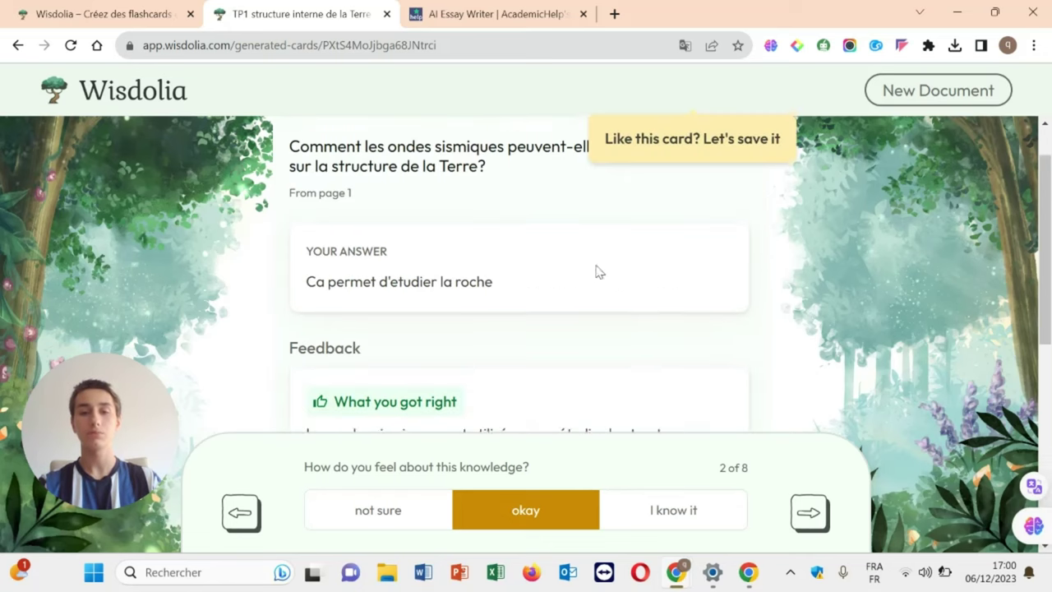
Step: Advance to the third question, about the P-wave shadow zone, and examine its answer options
left_click(812, 518)
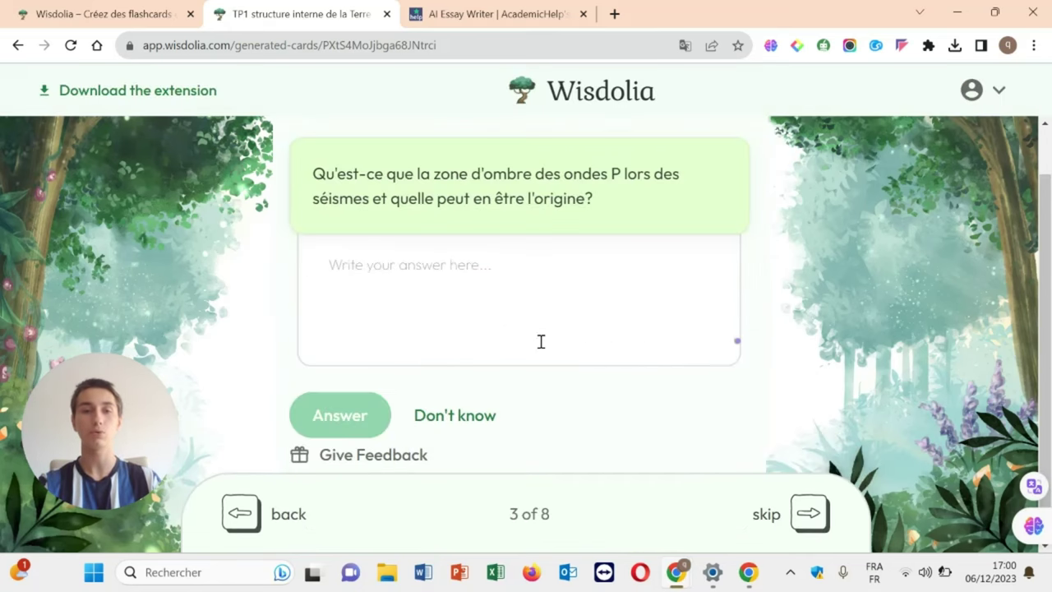
scroll(522, 333, "up", 1)
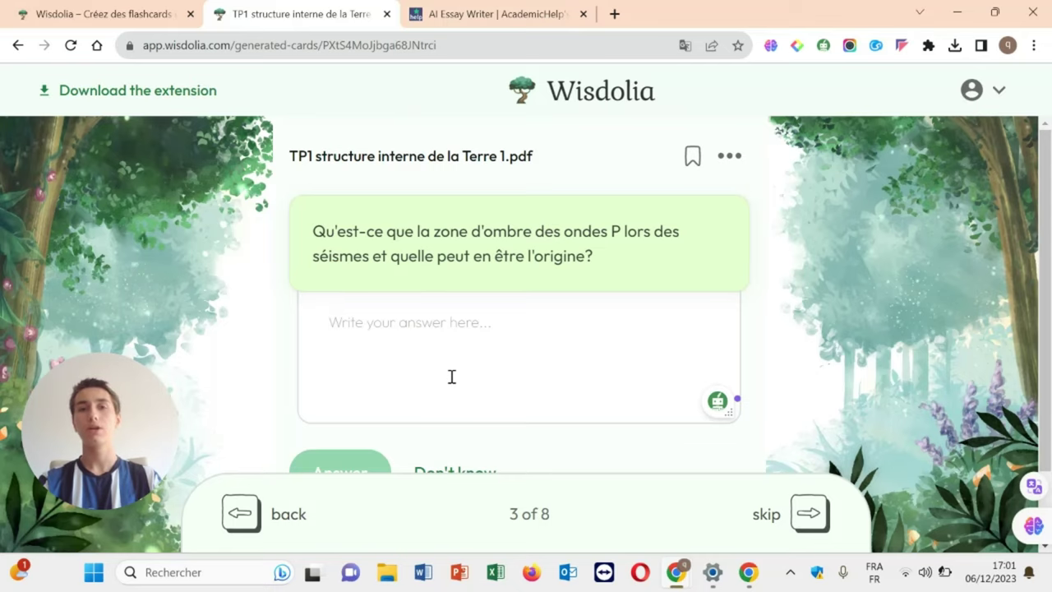
scroll(538, 324, "down", 1)
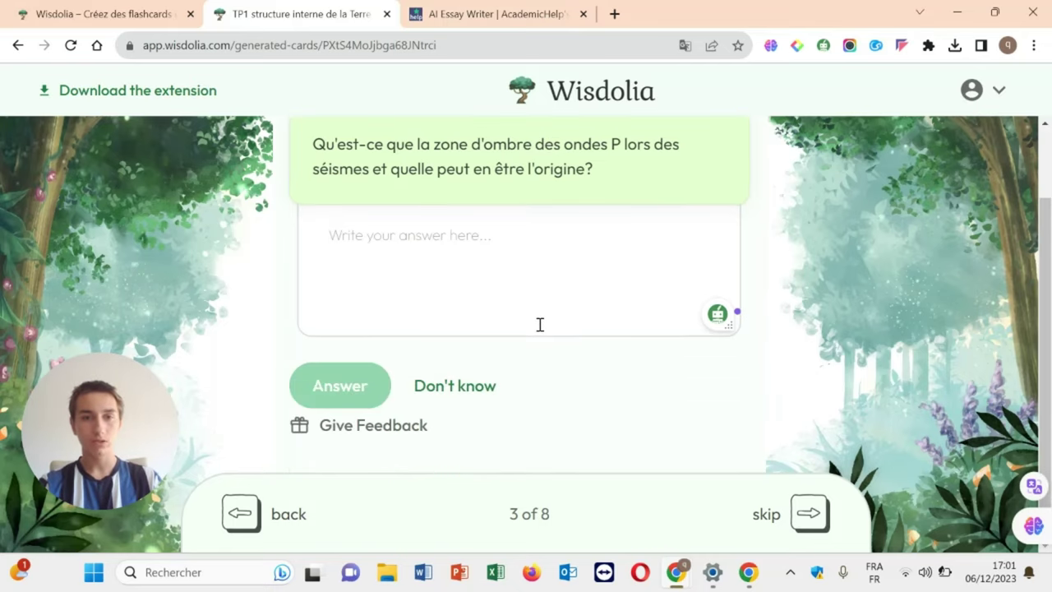
scroll(538, 325, "up", 1)
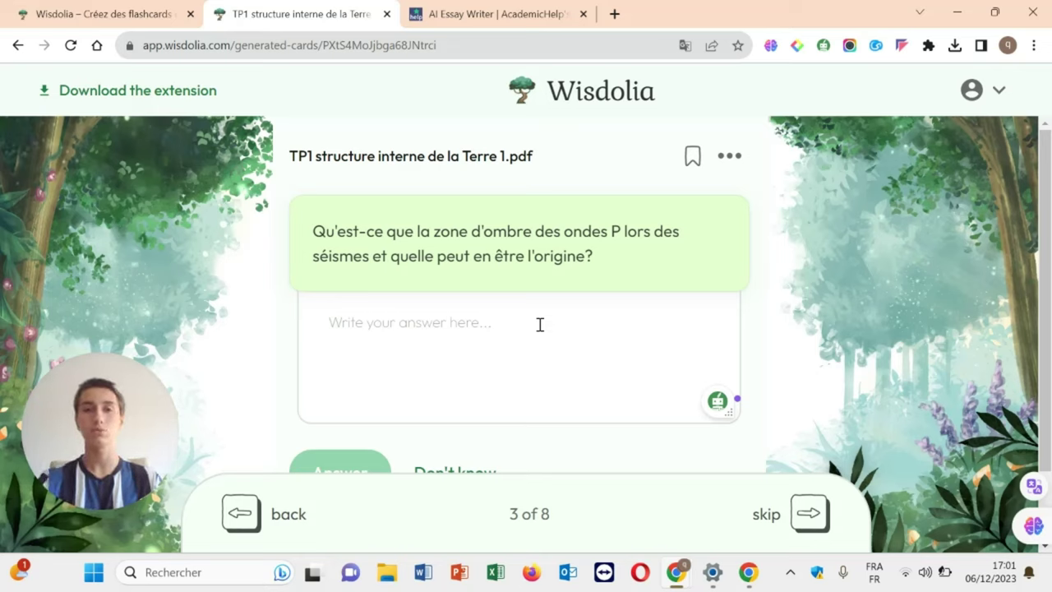
Step: Close the two Wisdolia tabs to switch to the AcademicHelp AI Essay Writer page and briefly highlight "AcademicHelp" in its heading
left_click(386, 14)
key("ctrl+w")
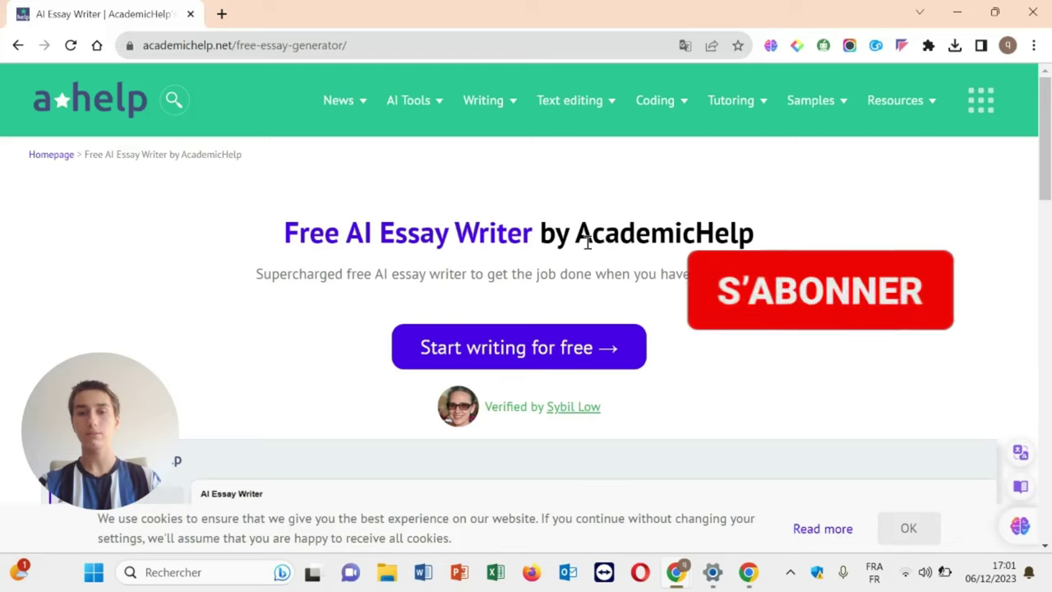
left_click_drag(577, 234, 742, 235)
left_click(706, 288)
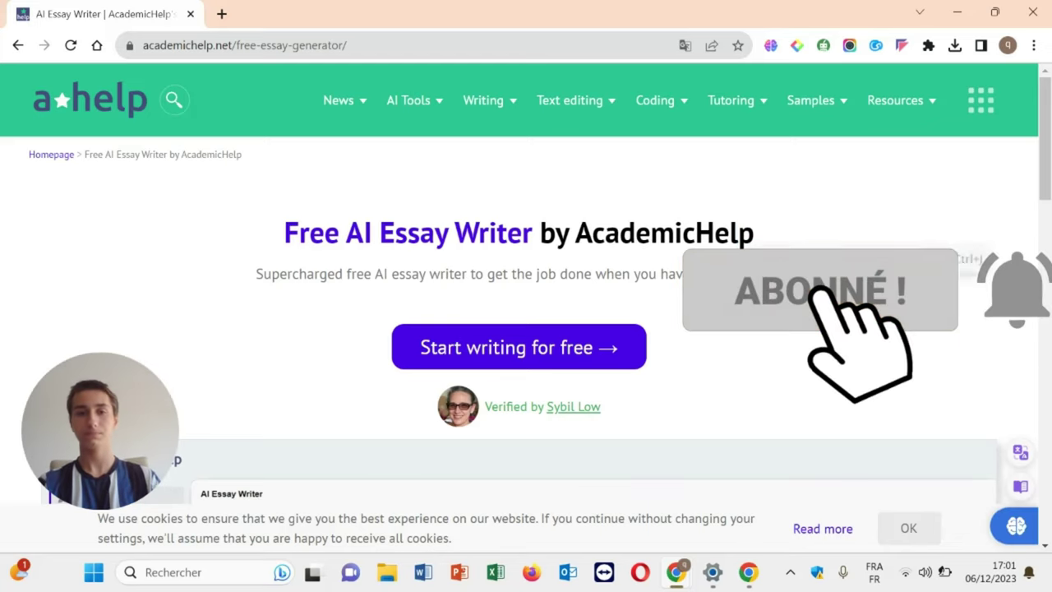
Step: Start writing for free to open the AcademicHelp Learning Hub, compare it with the essay writer page and return to the hub
left_click(628, 359)
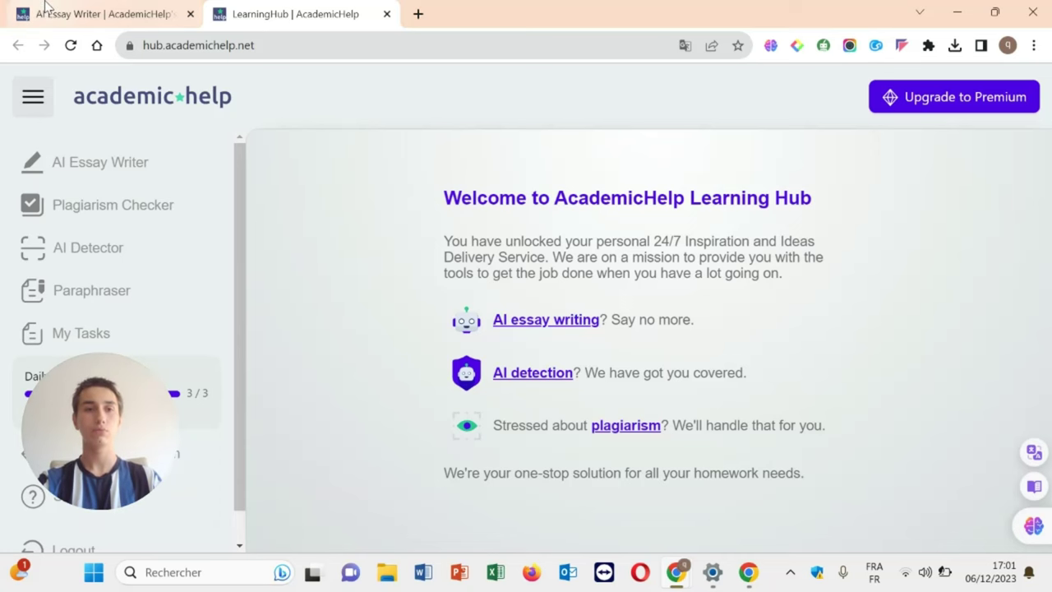
left_click(86, 13)
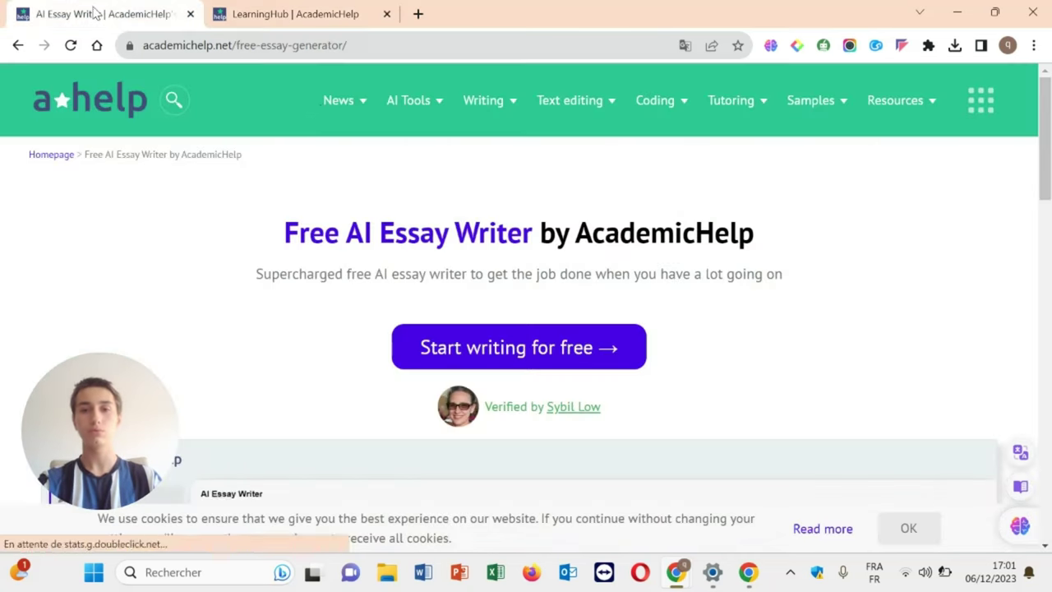
left_click(282, 13)
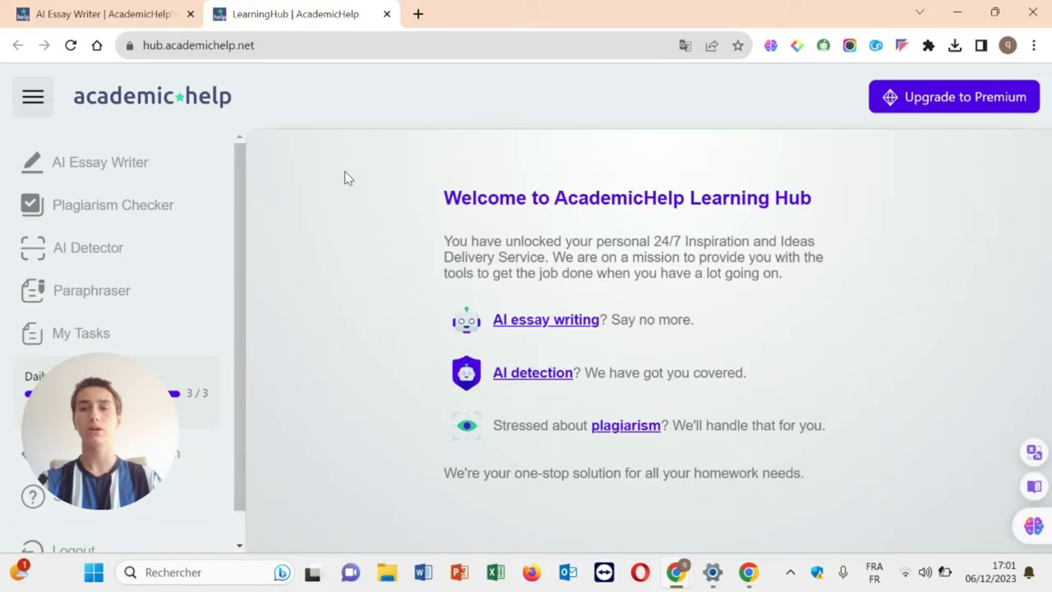
Step: Translate the Learning Hub into French and open its AI essay writer form, also translated into French
left_click(685, 45)
left_click(601, 80)
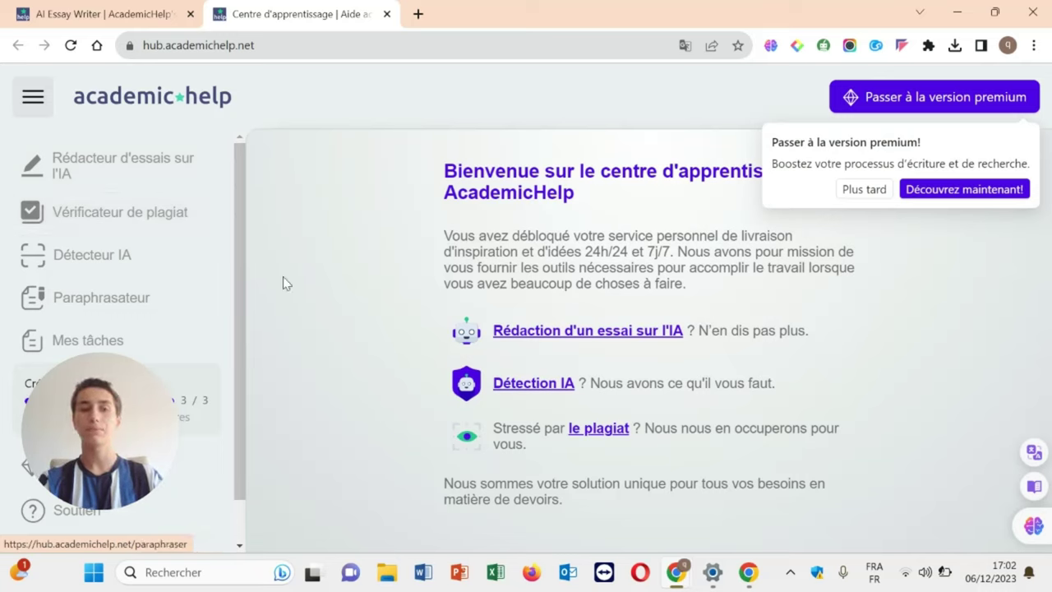
left_click(162, 167)
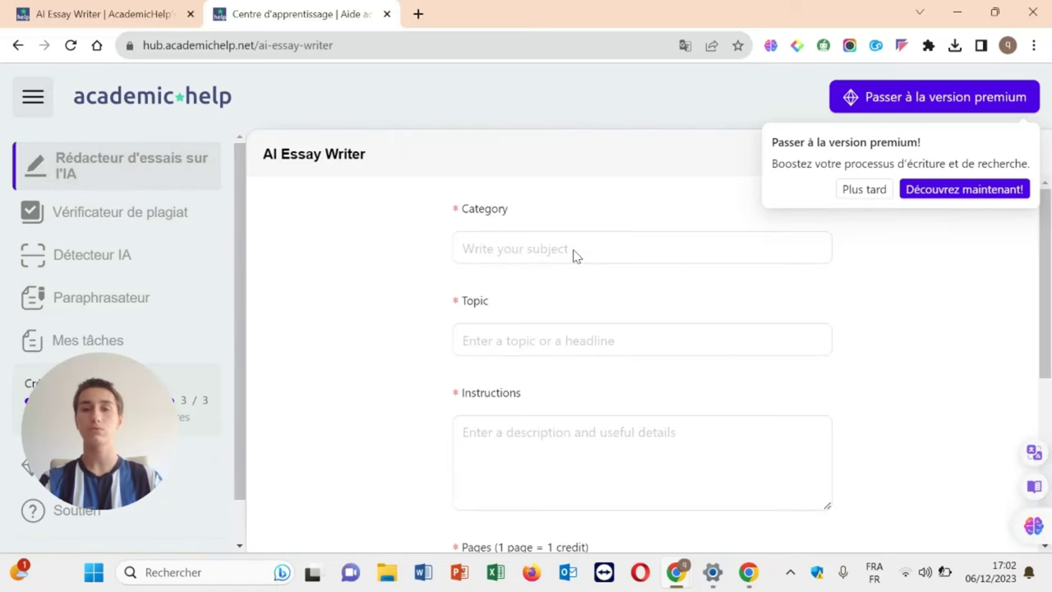
left_click(684, 46)
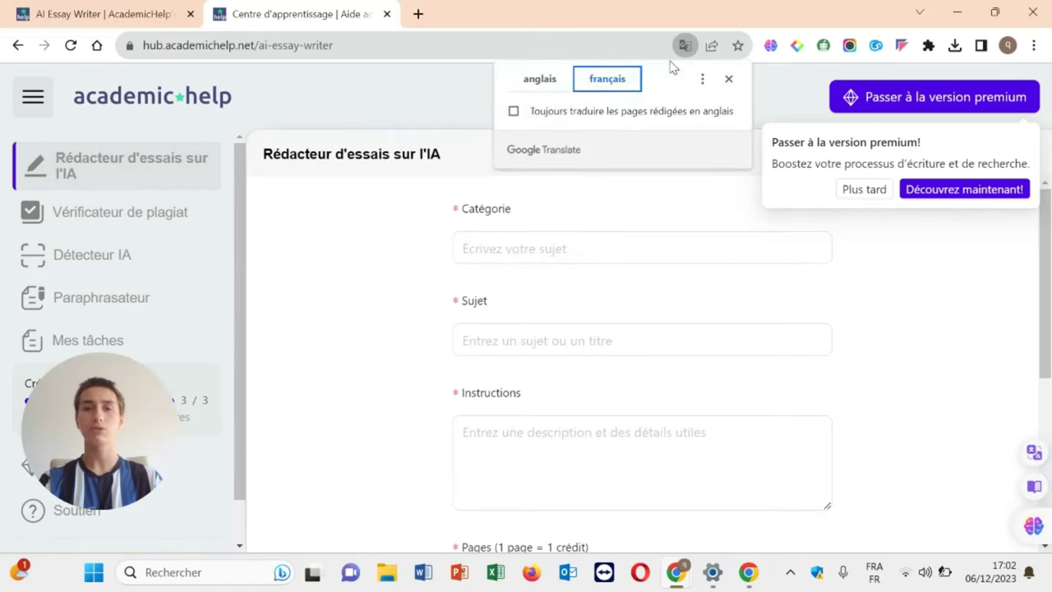
left_click(886, 307)
Step: Enter "Ondes sismiques" as the essay's category
left_click(674, 239)
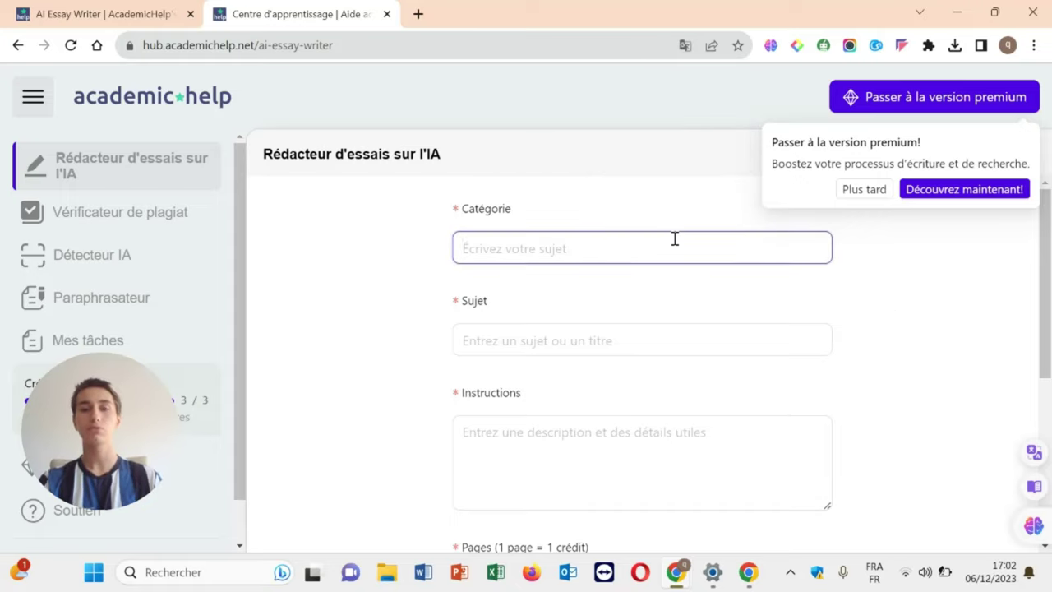
key("Caps_Lock")
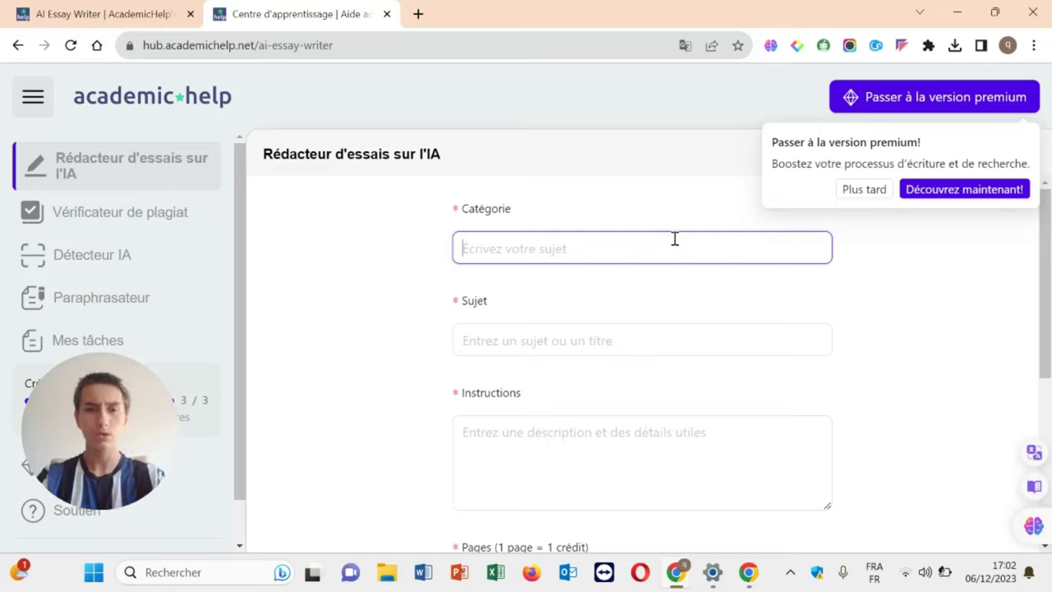
type("O")
key("Caps_Lock")
type("ndes")
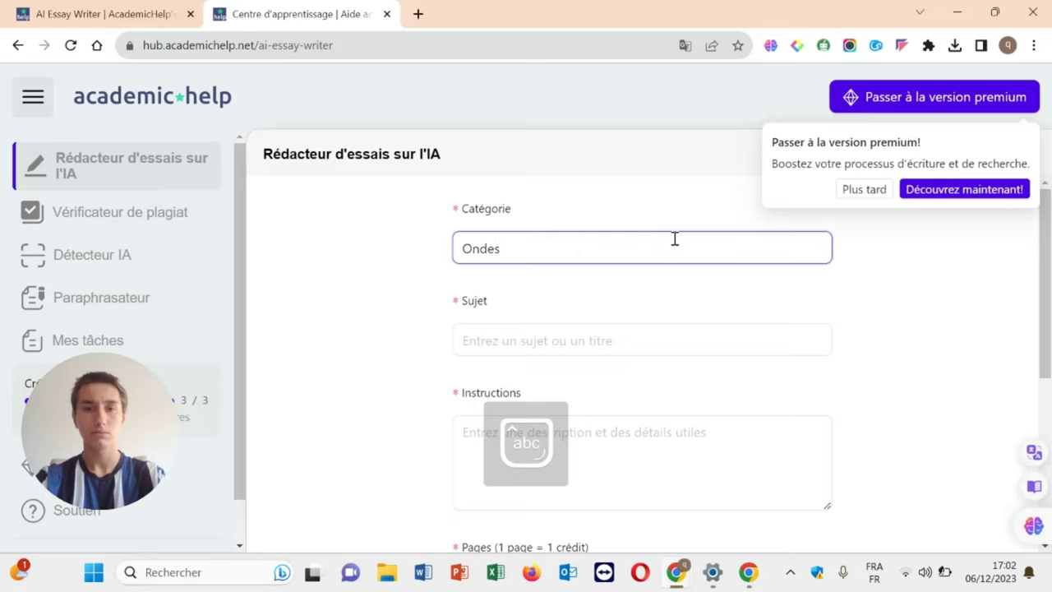
type(" sismis")
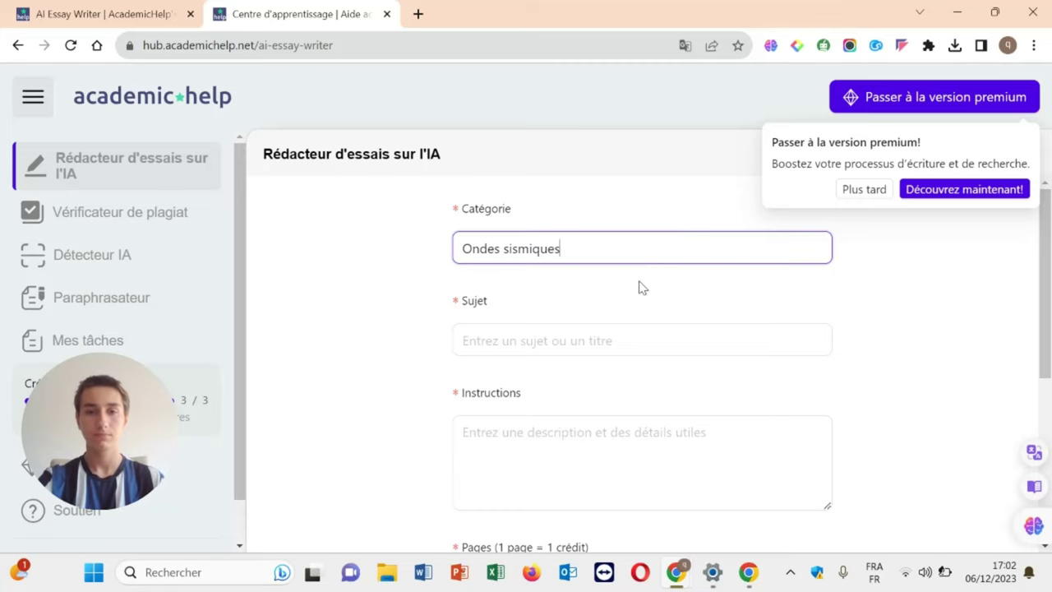
key("ctrl+a")
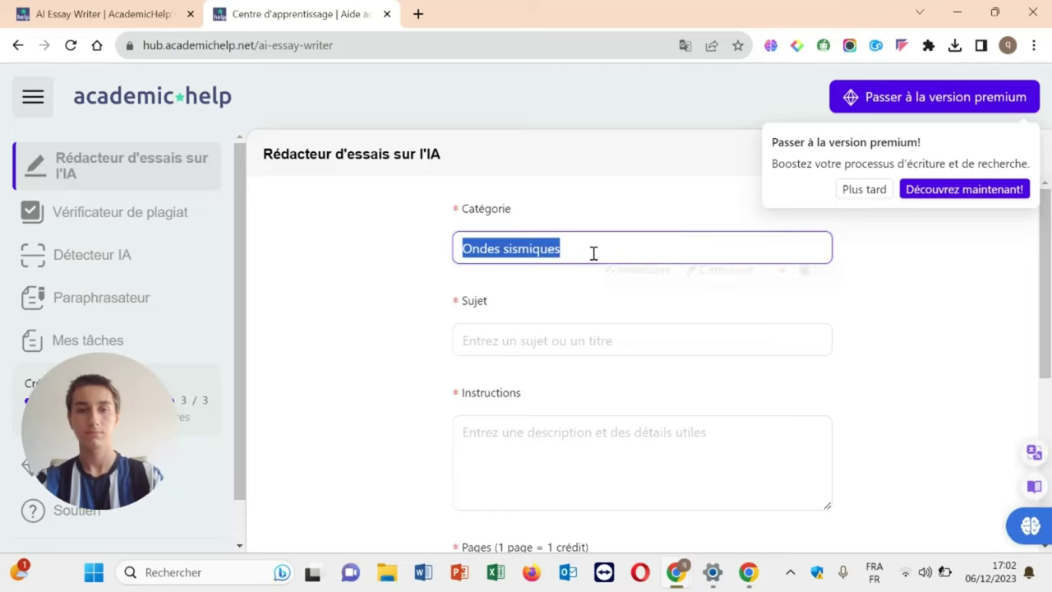
key("BackSpace")
left_click(566, 344)
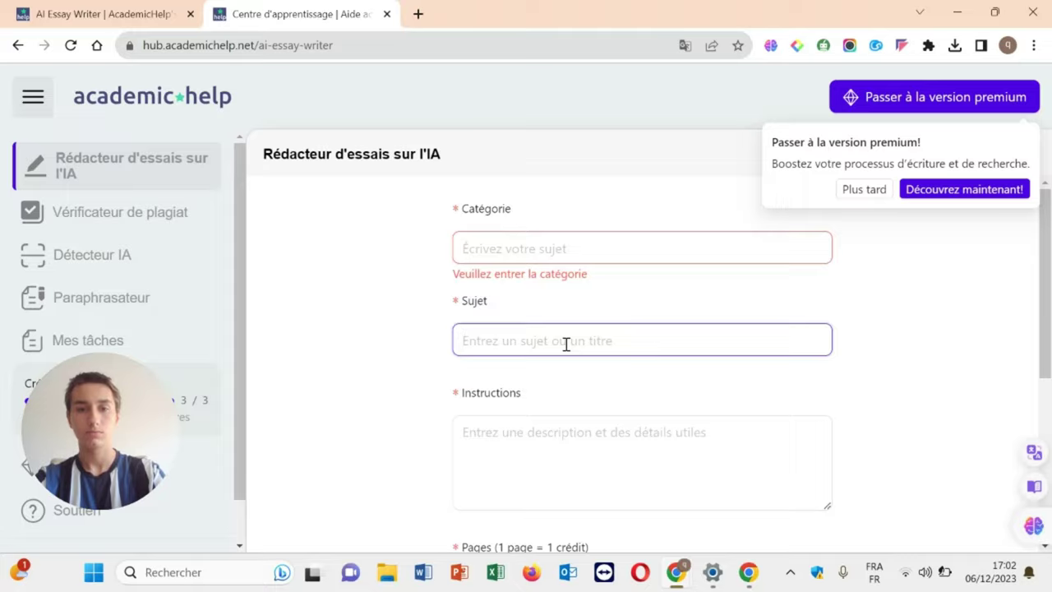
left_click(551, 246)
key("ctrl+z")
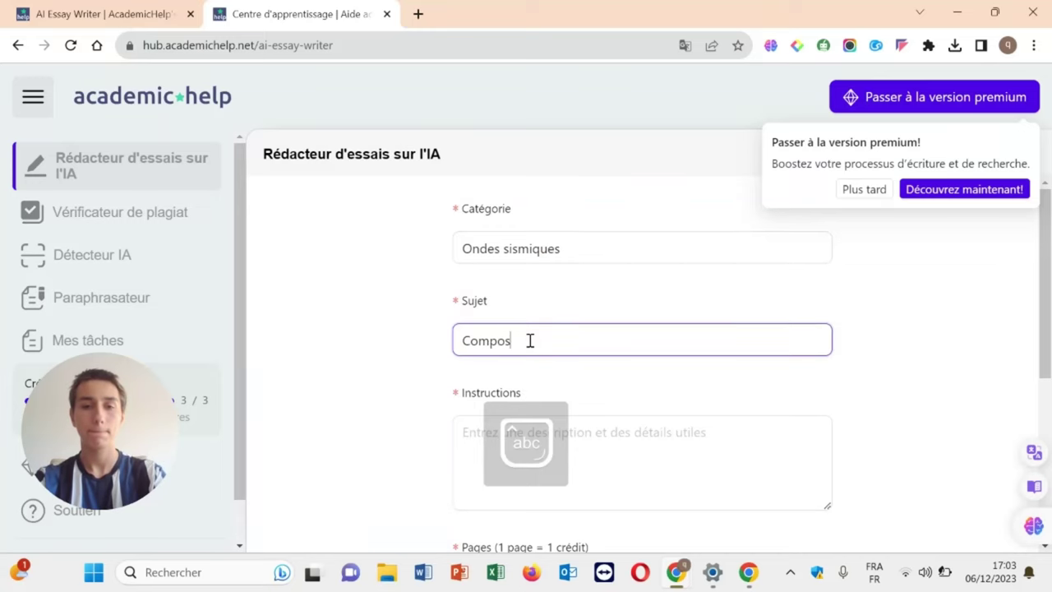
Step: Enter "Composition de la terre" as the essay's topic and begin the instructions entry
type("n de la terre")
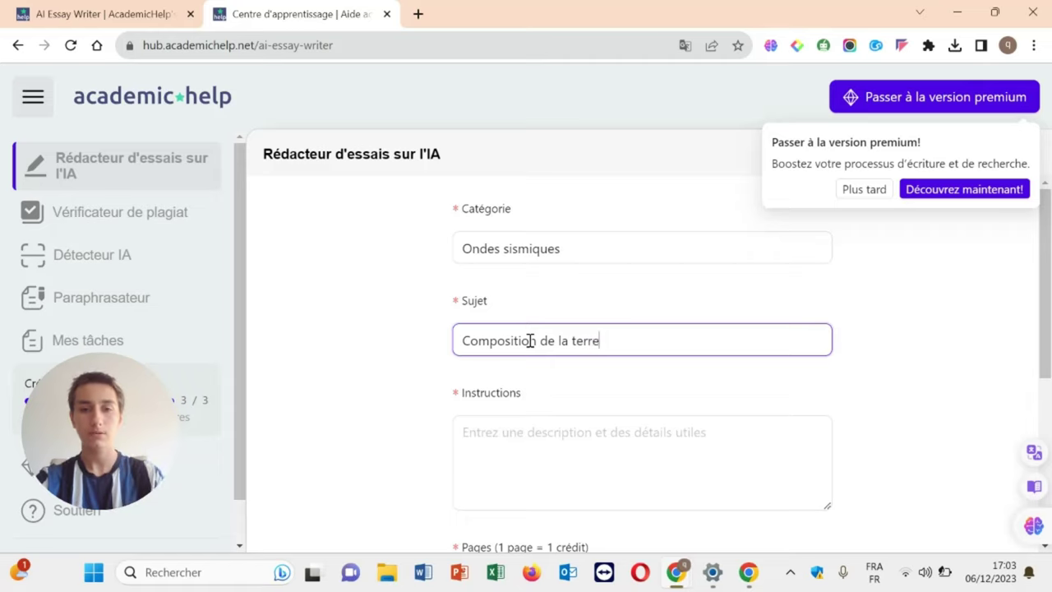
scroll(530, 341, "down", 1)
left_click(683, 413)
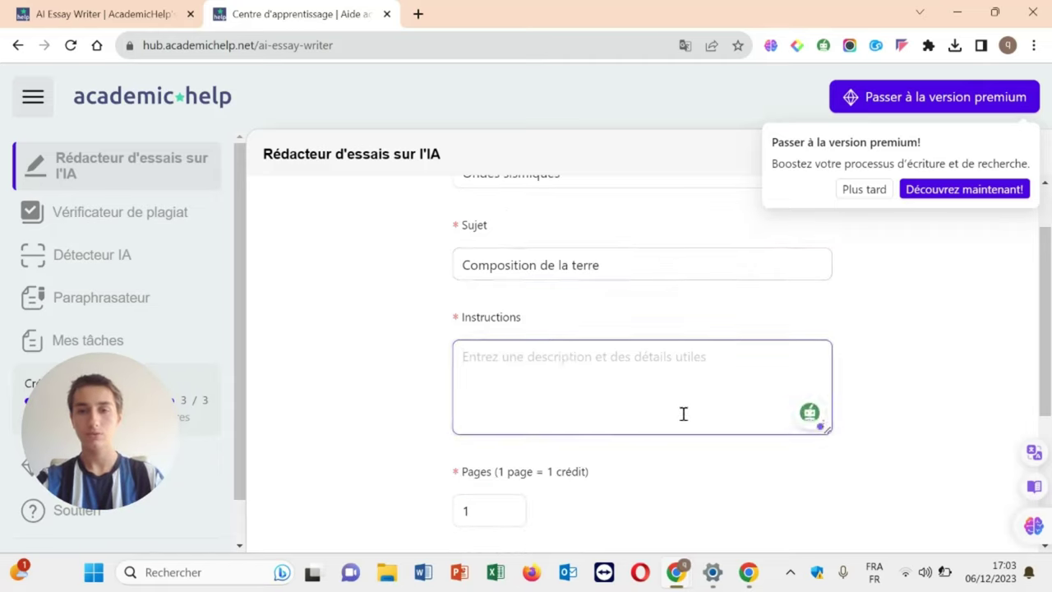